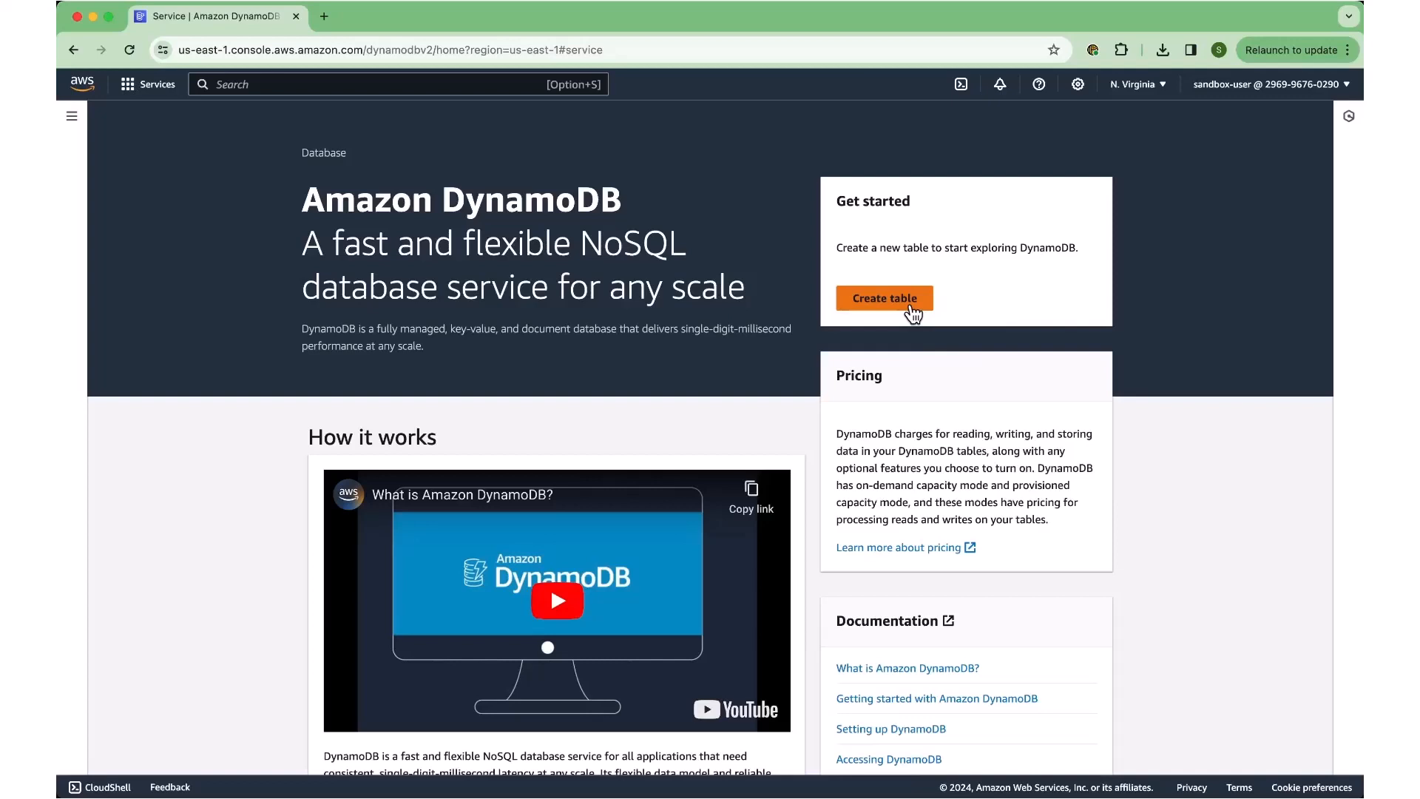
Step: Start creating a new DynamoDB table and name it Books
left_click(911, 313)
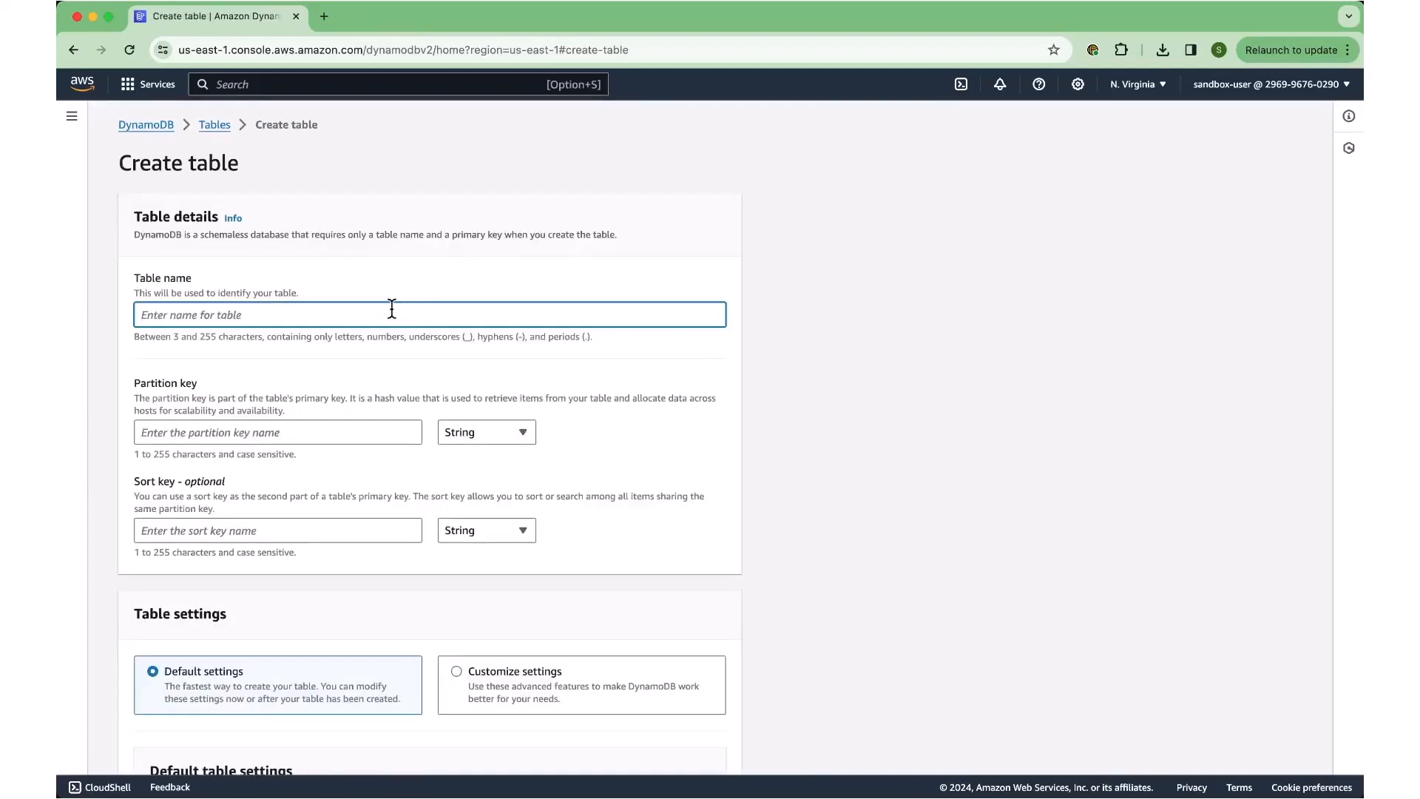
type("Books")
left_click(316, 434)
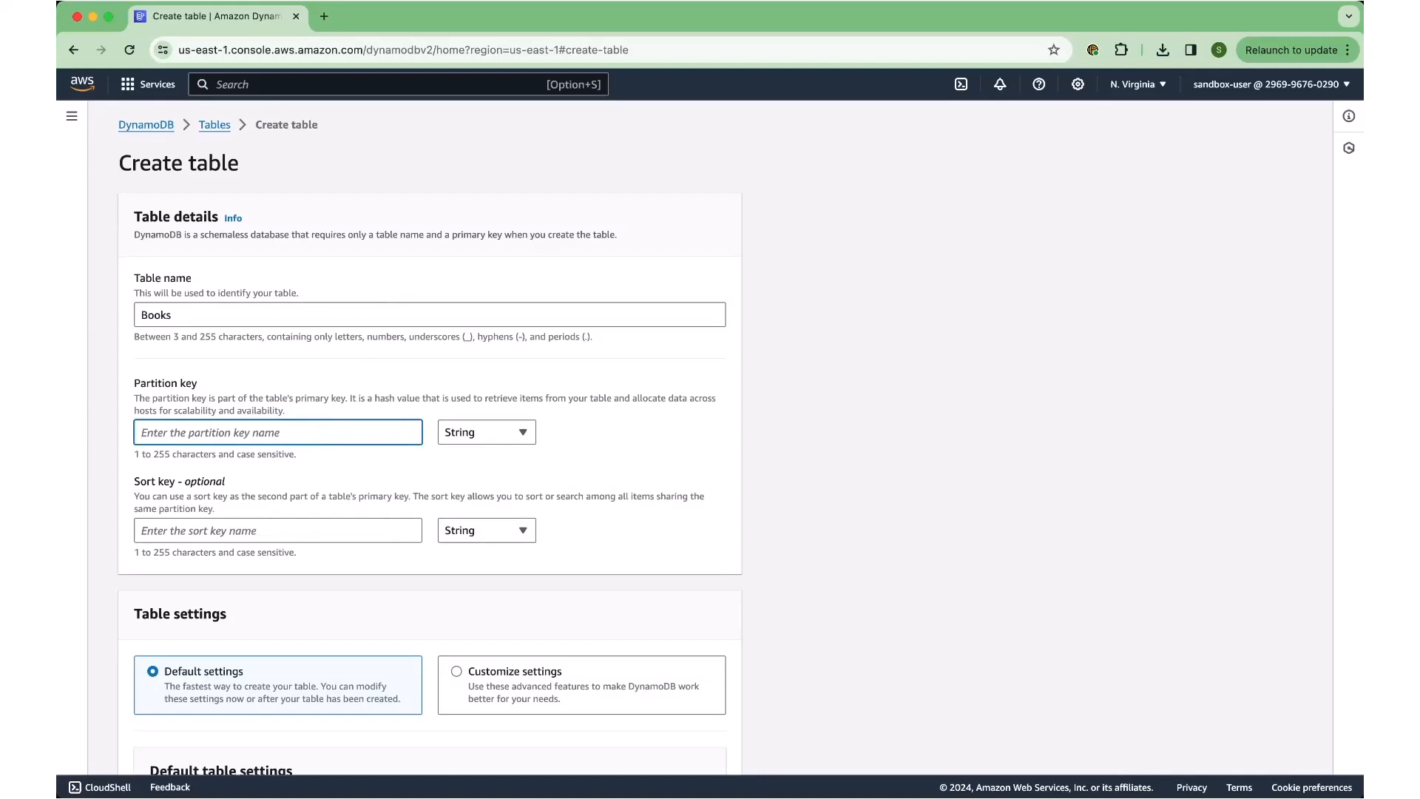
key("Tab")
key("Tab")
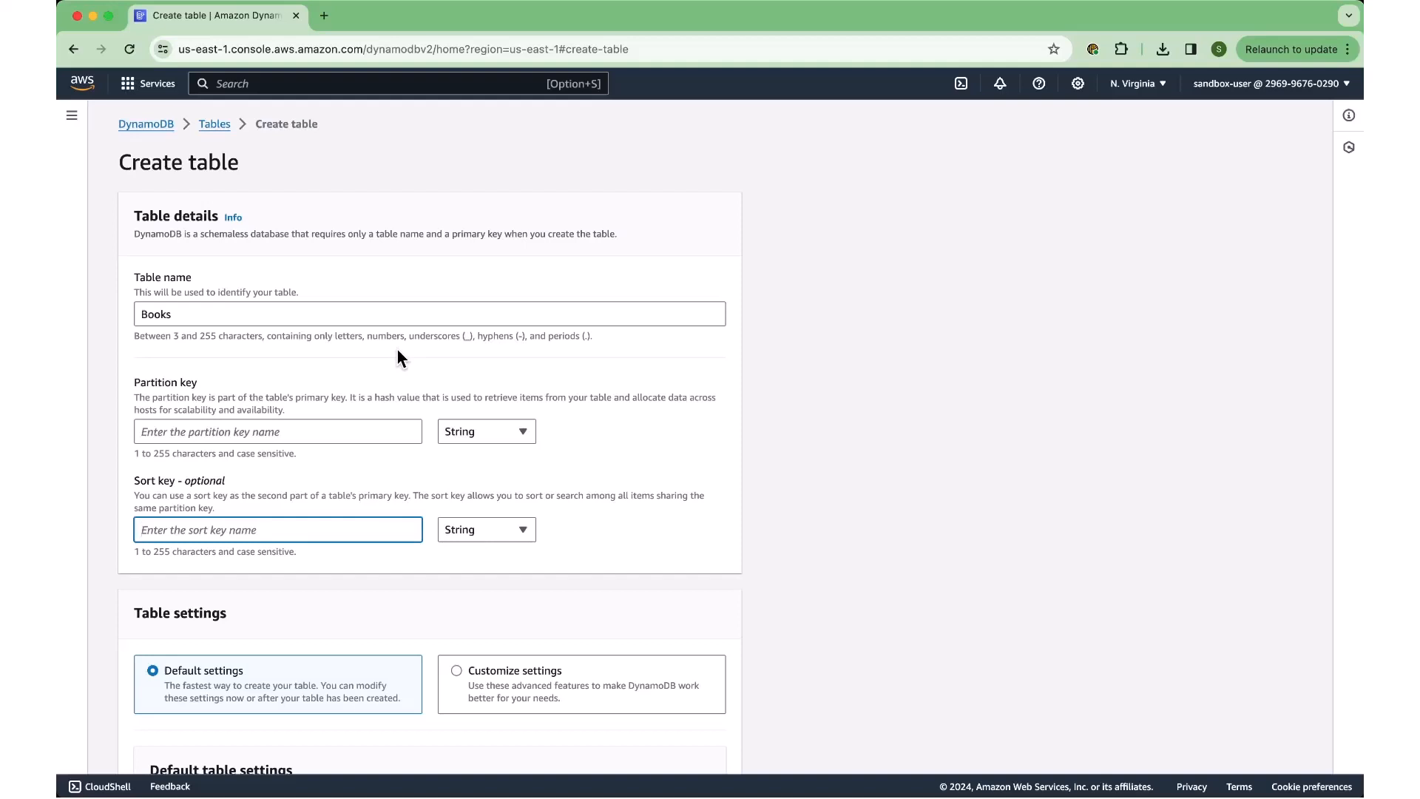
Step: Set the Books table's partition key to author and its sort key to title
left_click(318, 429)
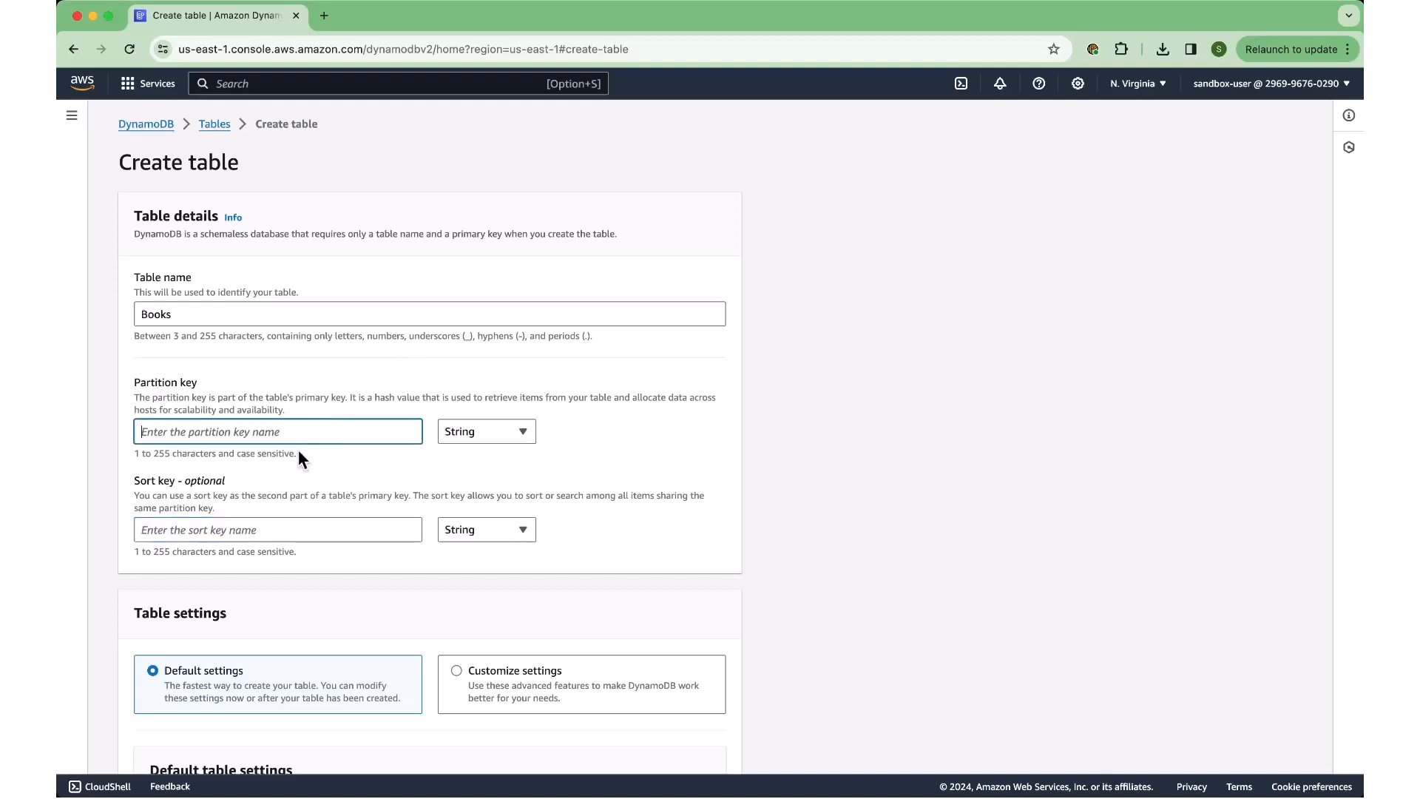
type("author")
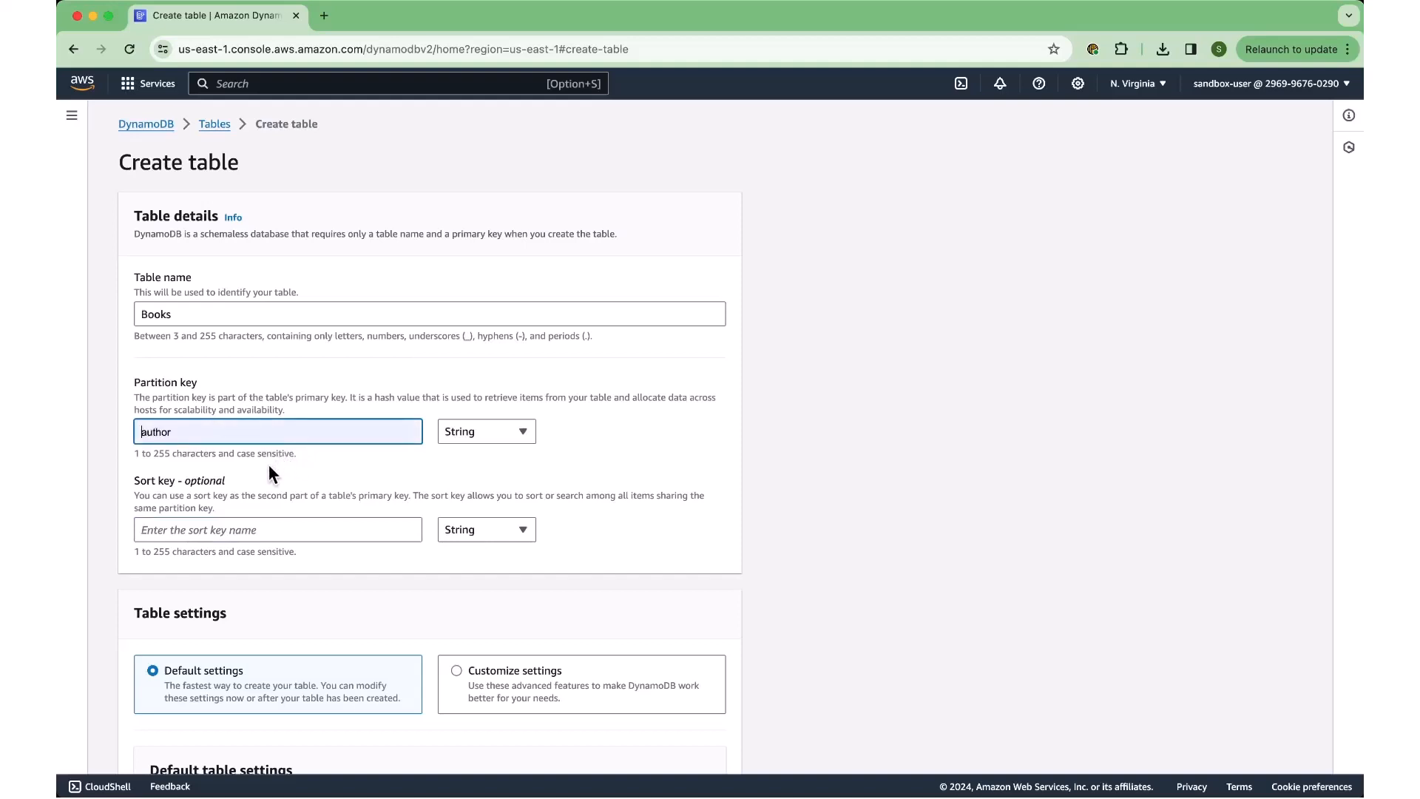
left_click(269, 465)
left_click(232, 531)
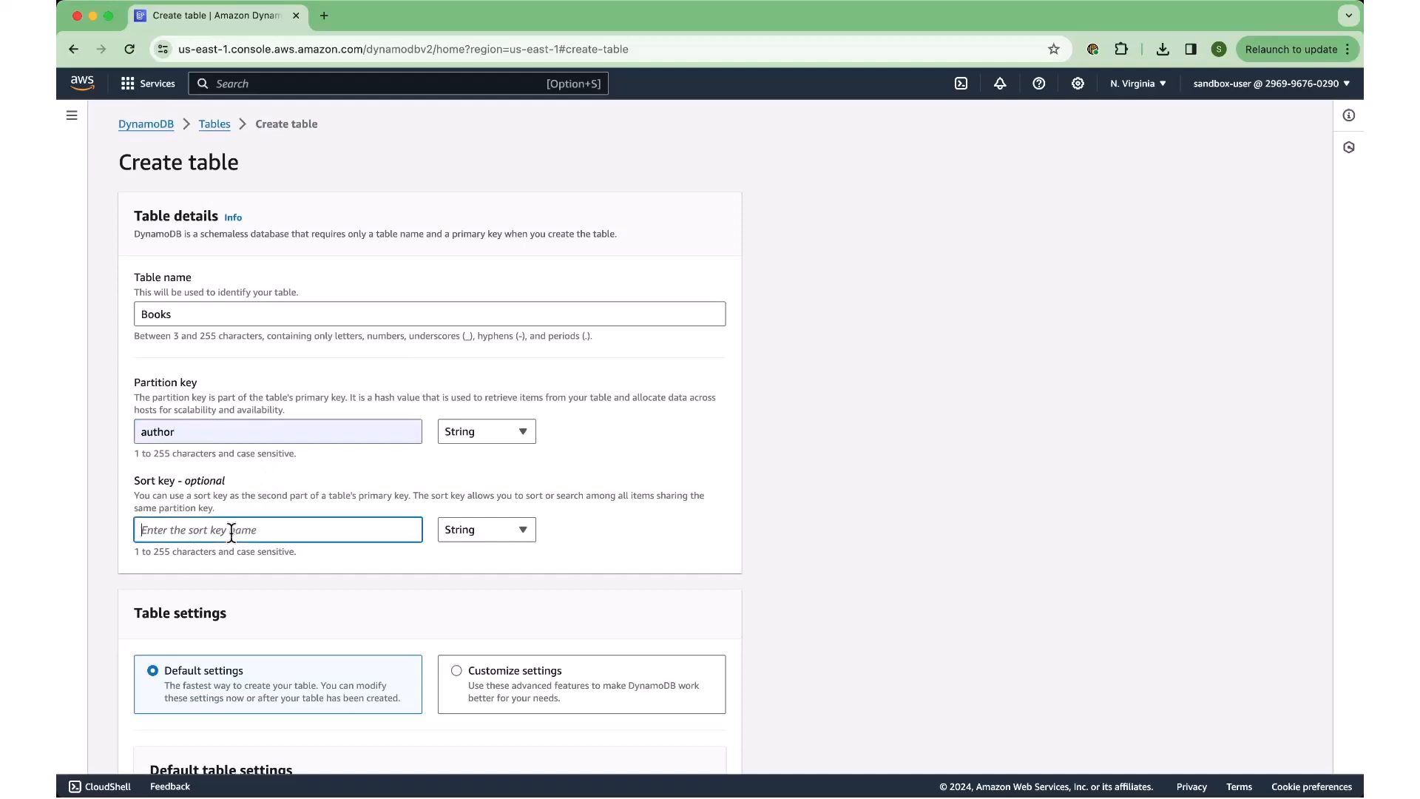
left_click(250, 565)
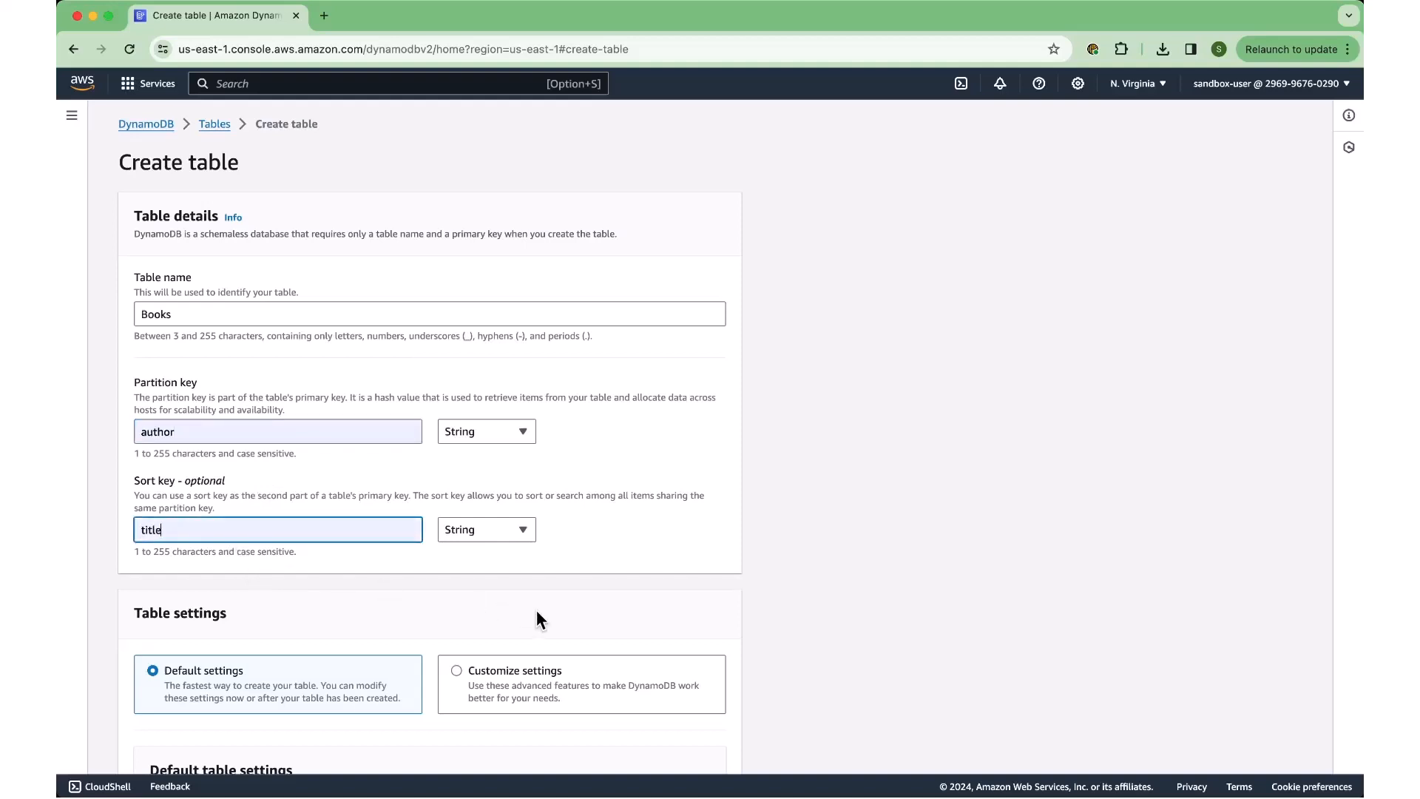
Step: Review the default table settings and create the Books table with them
scroll(537, 613, "down", 4)
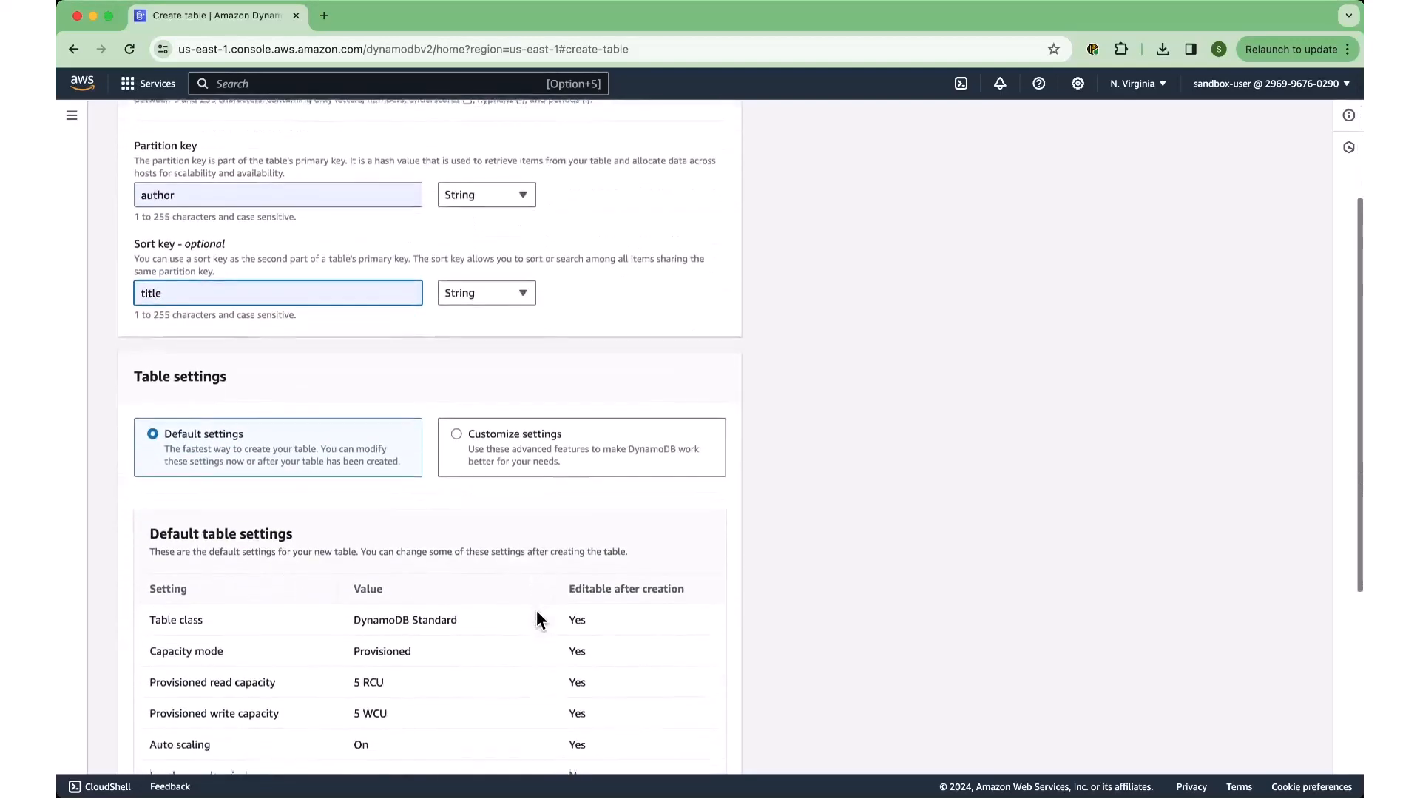
scroll(538, 614, "down", 3)
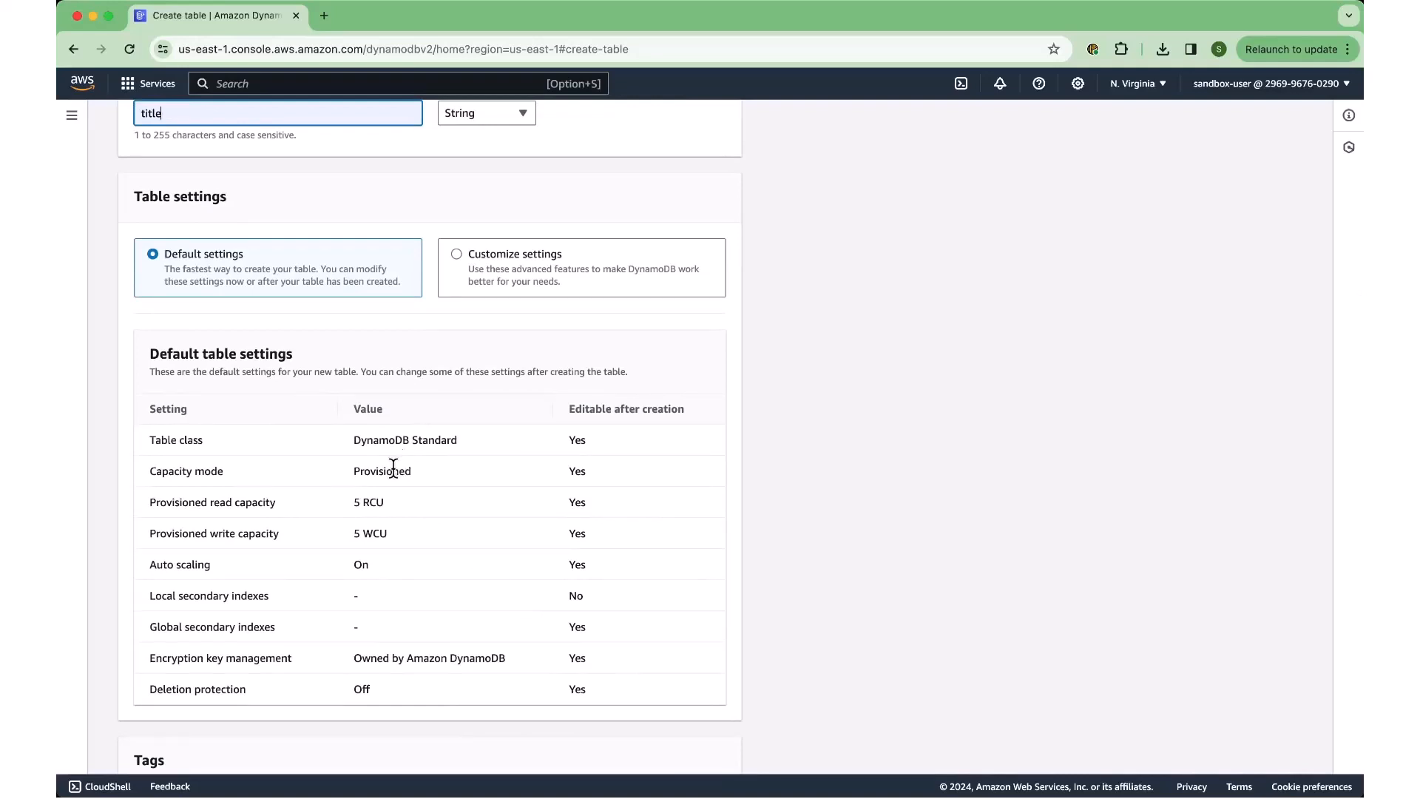
scroll(394, 468, "down", 1)
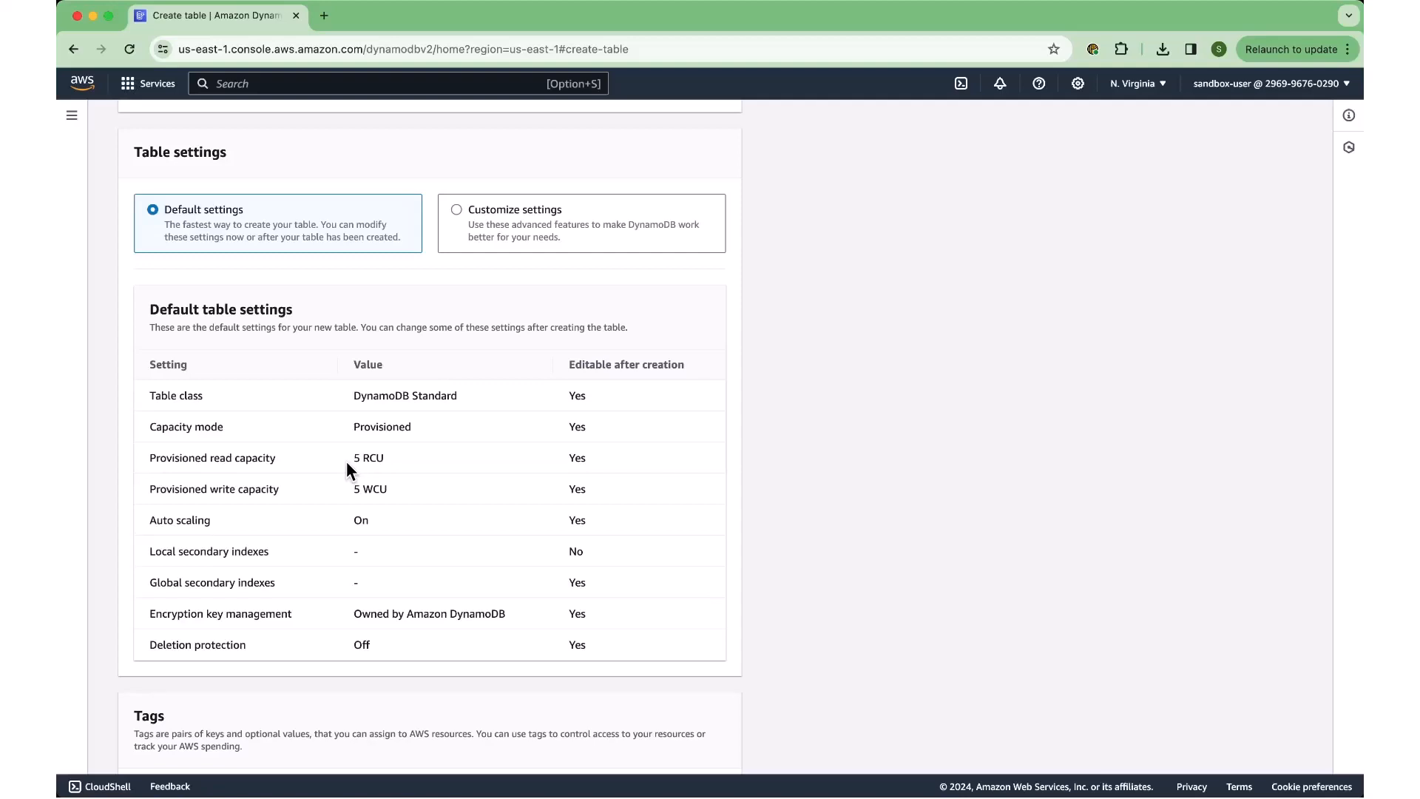
scroll(347, 460, "down", 3)
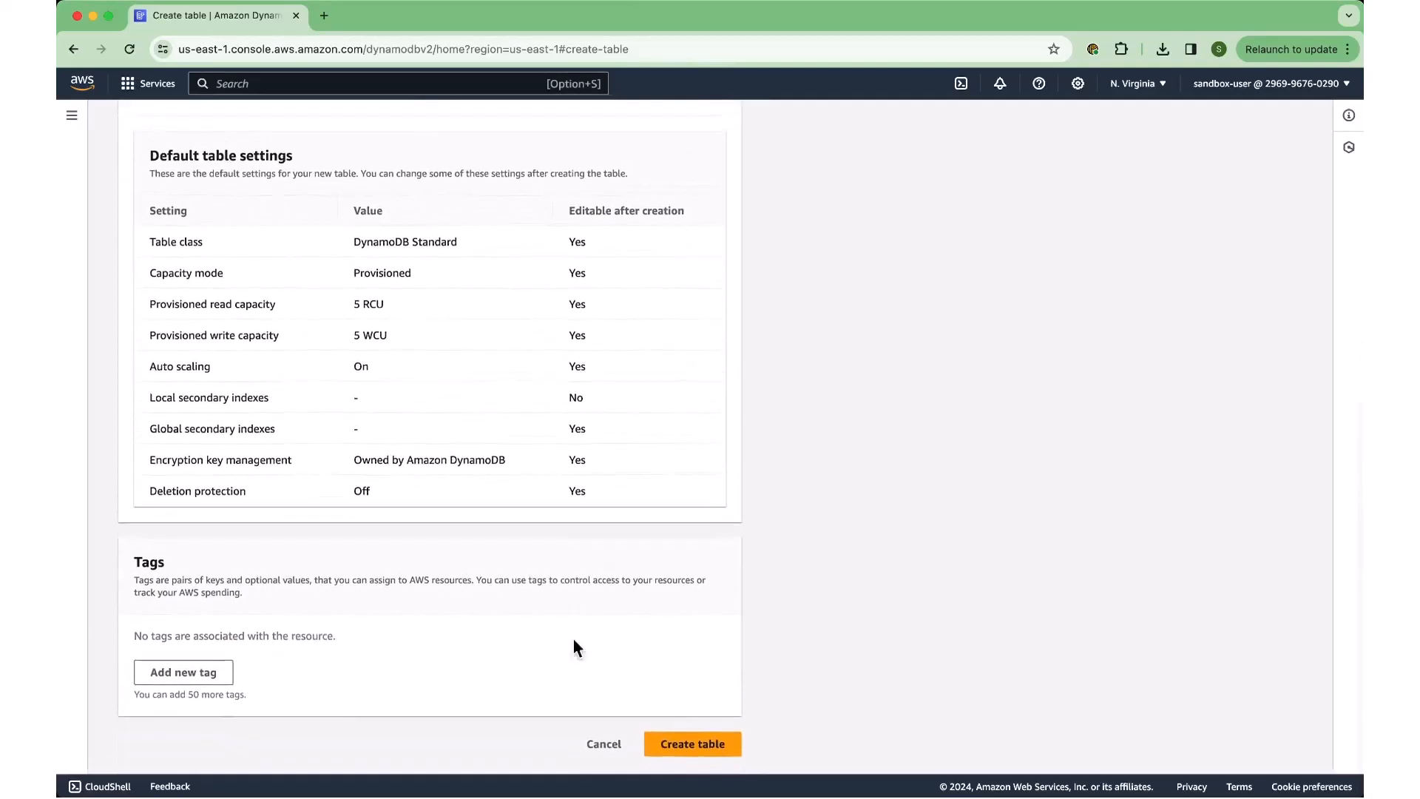
left_click(712, 744)
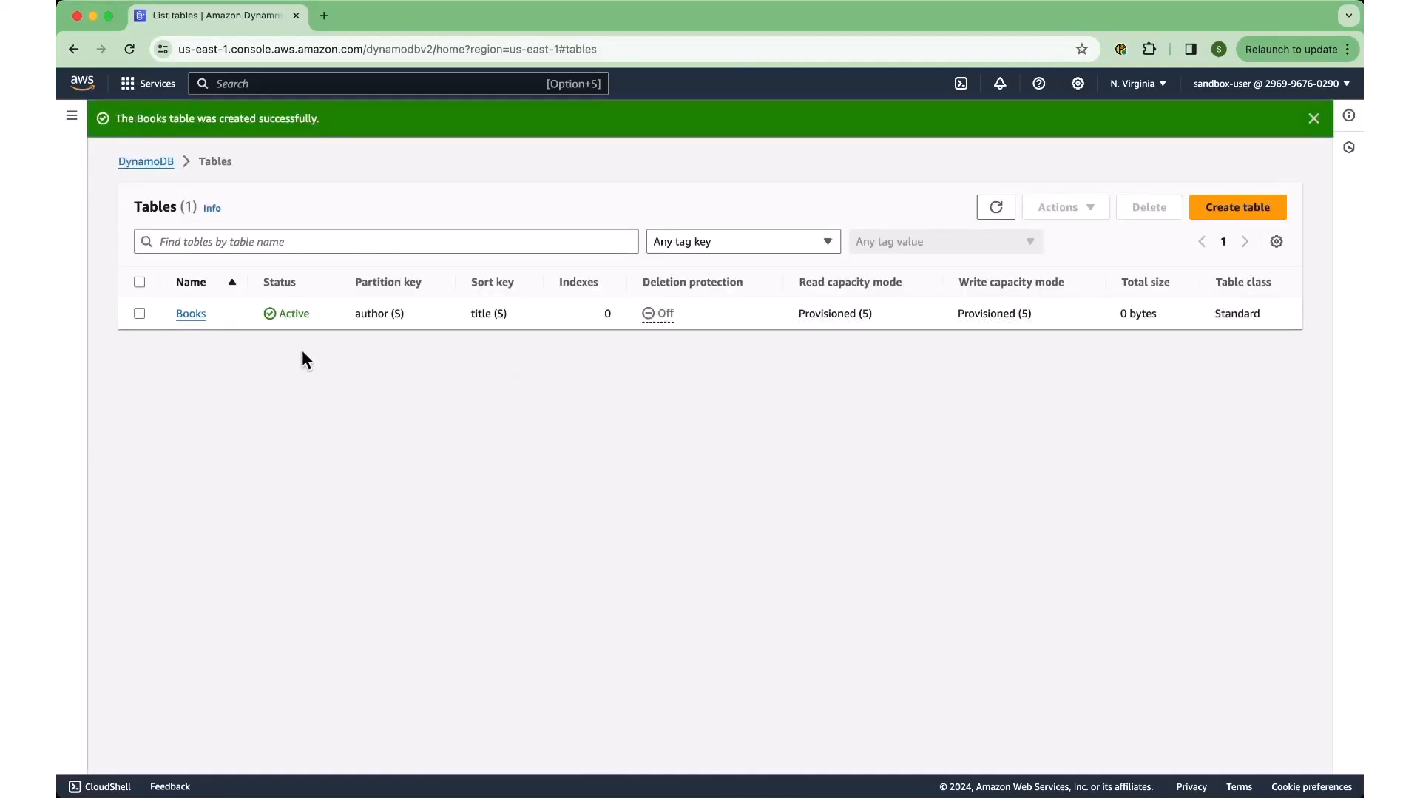
Step: Create an item in the Books table with author George R. R. Martin and title A Game Of Thrones
left_click(186, 317)
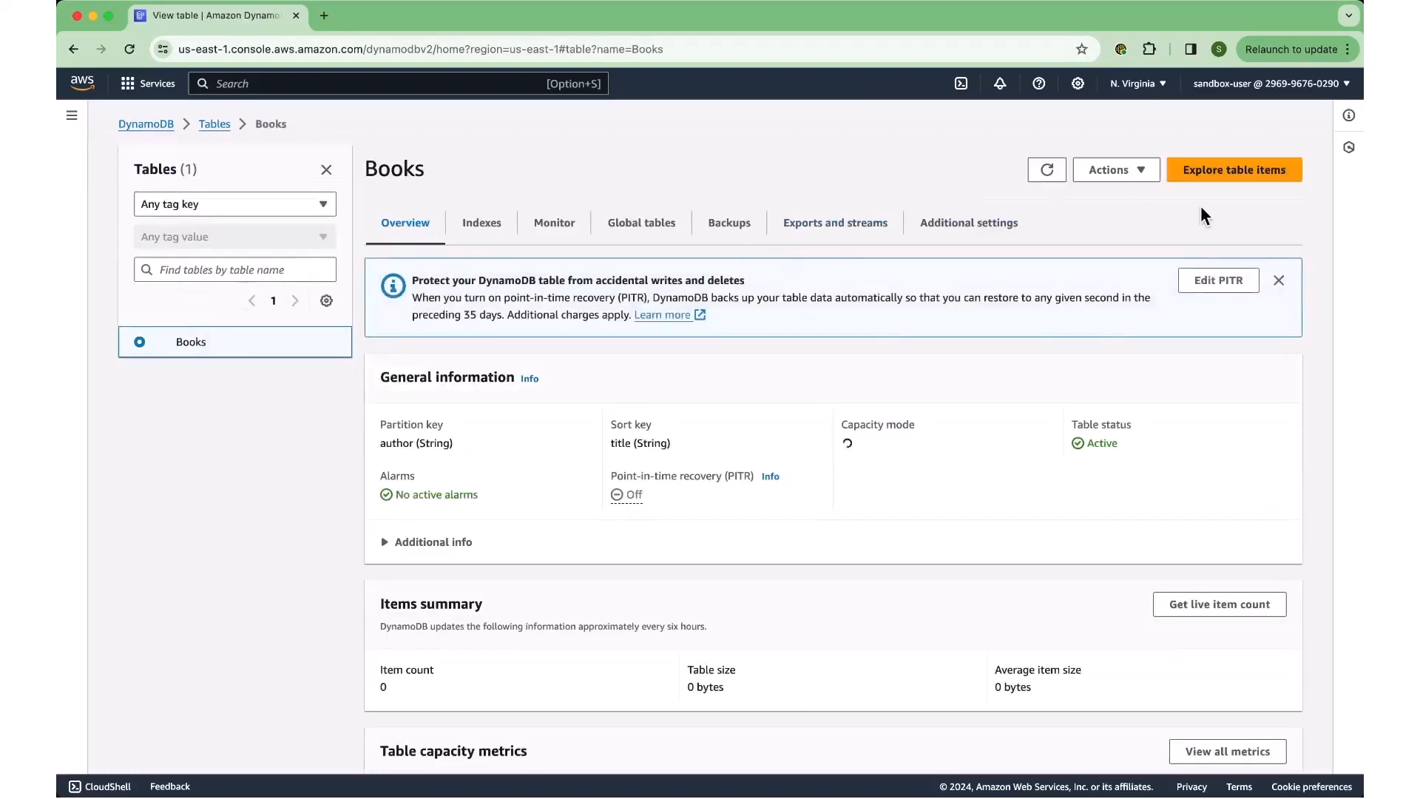
left_click(1126, 171)
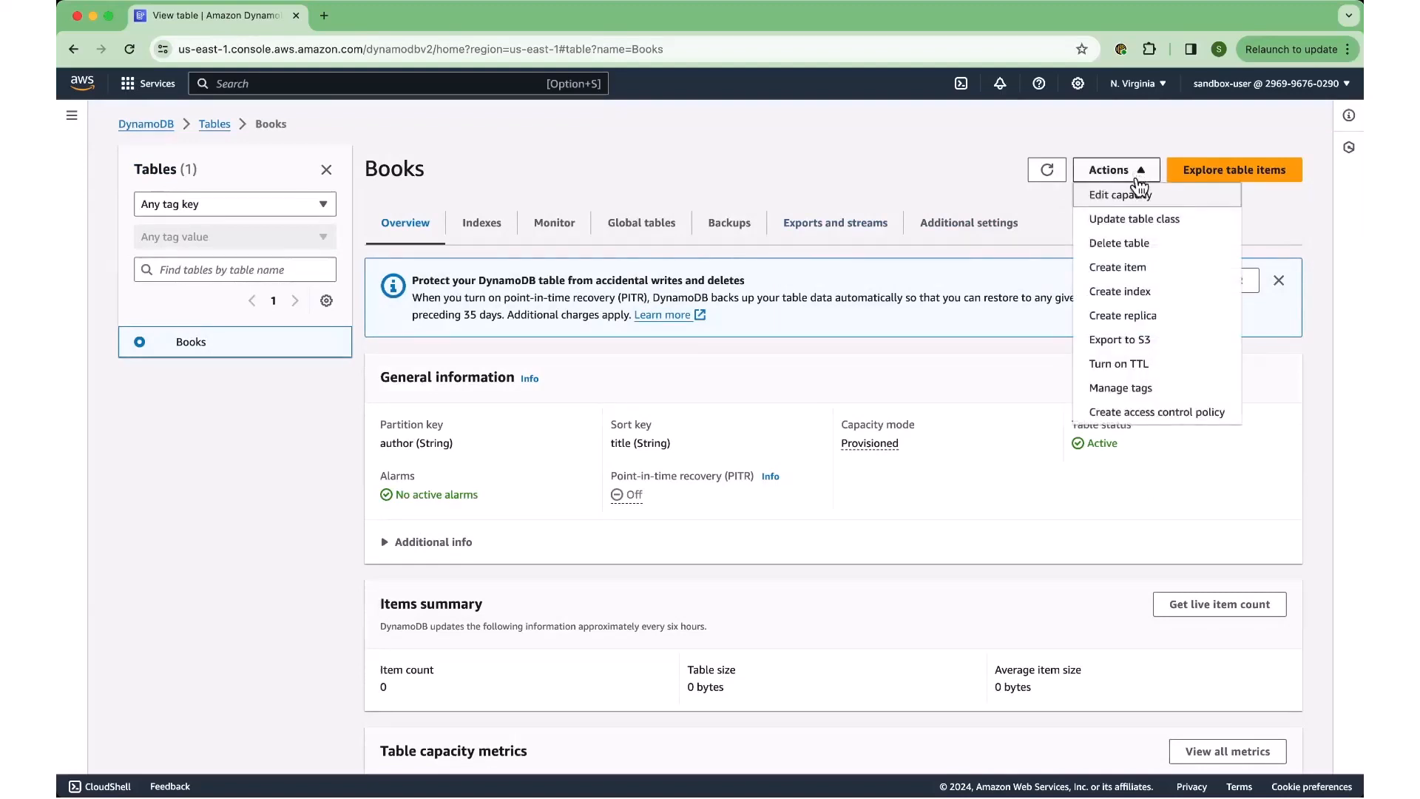
left_click(1132, 268)
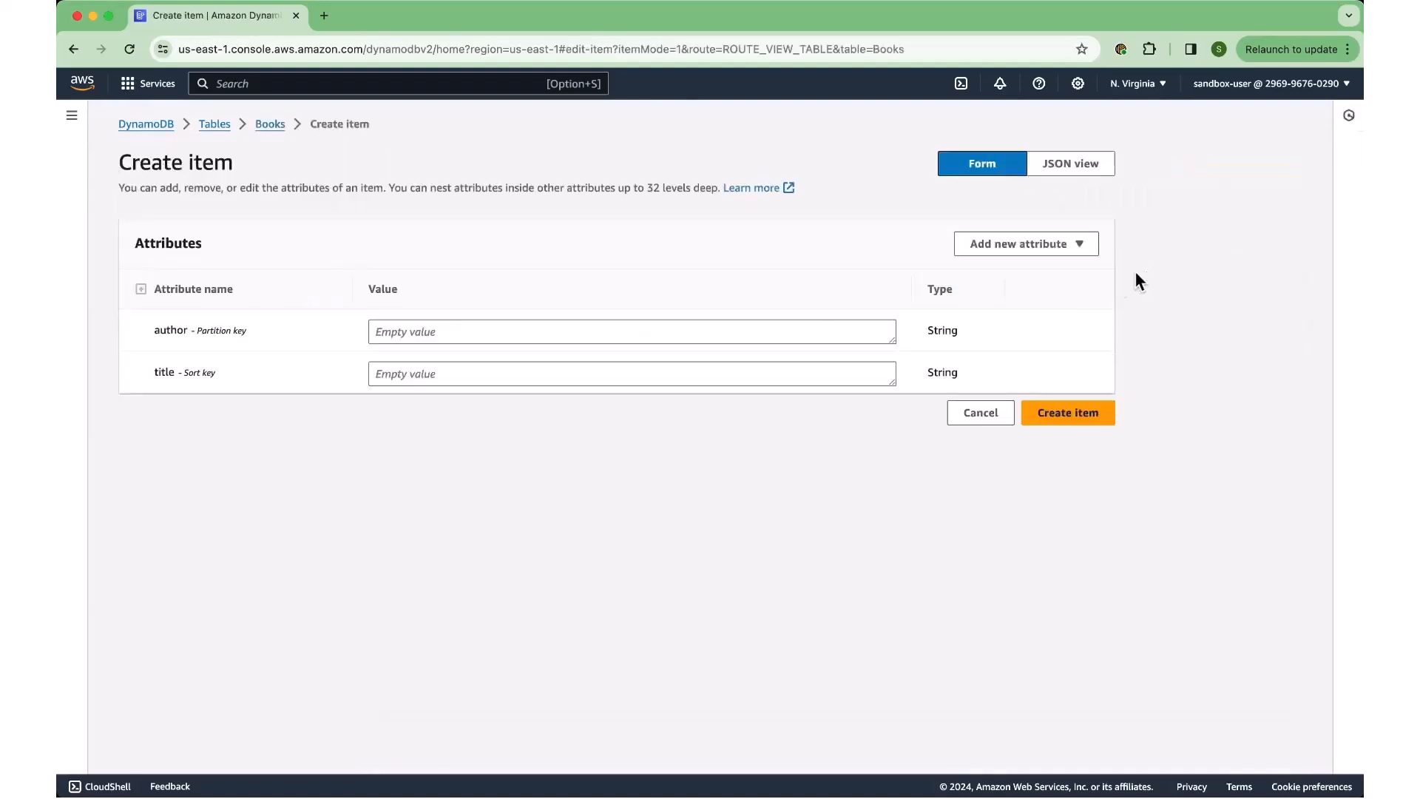
left_click(752, 343)
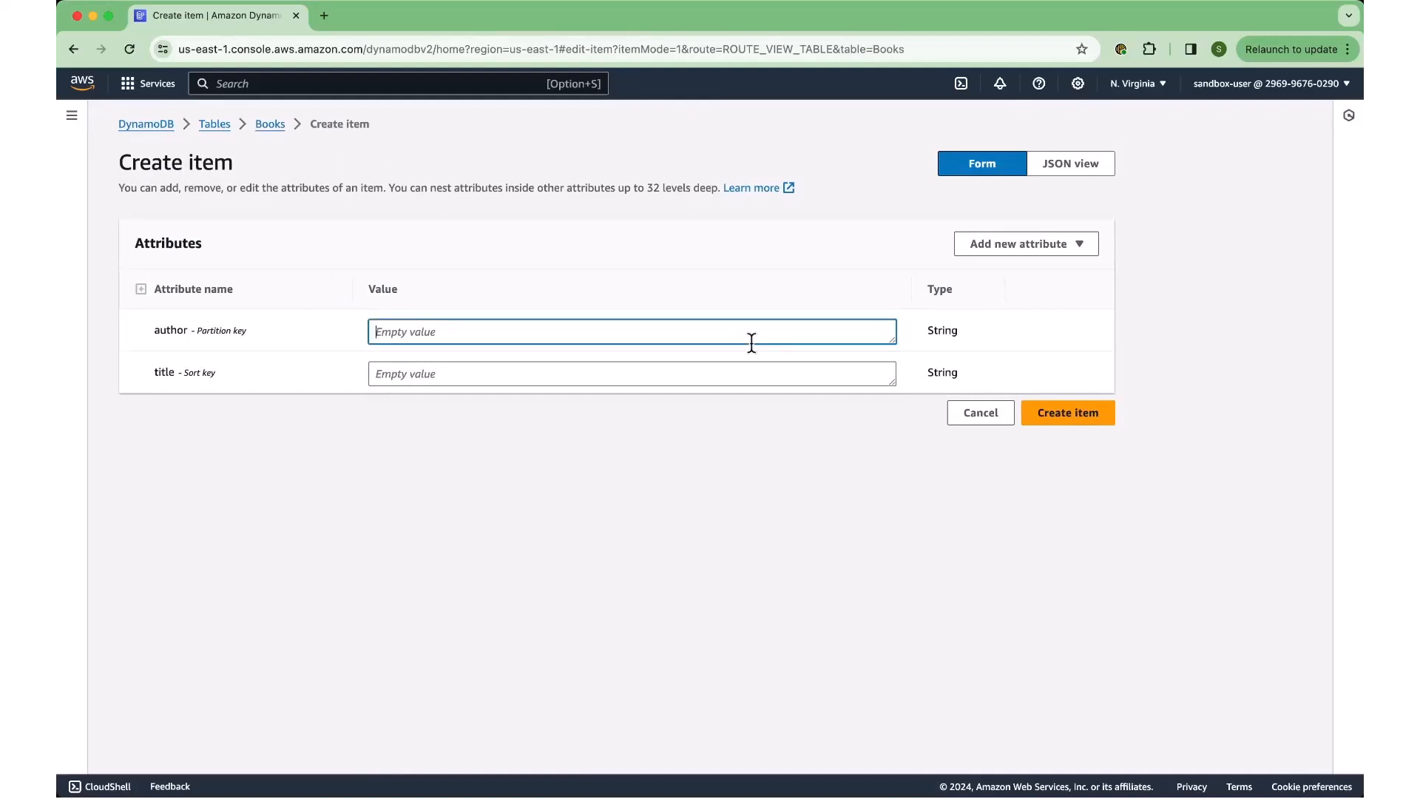
type("G")
key("BackSpace")
type("George R. R. Martin")
left_click(607, 378)
type("A Game Of Thrones")
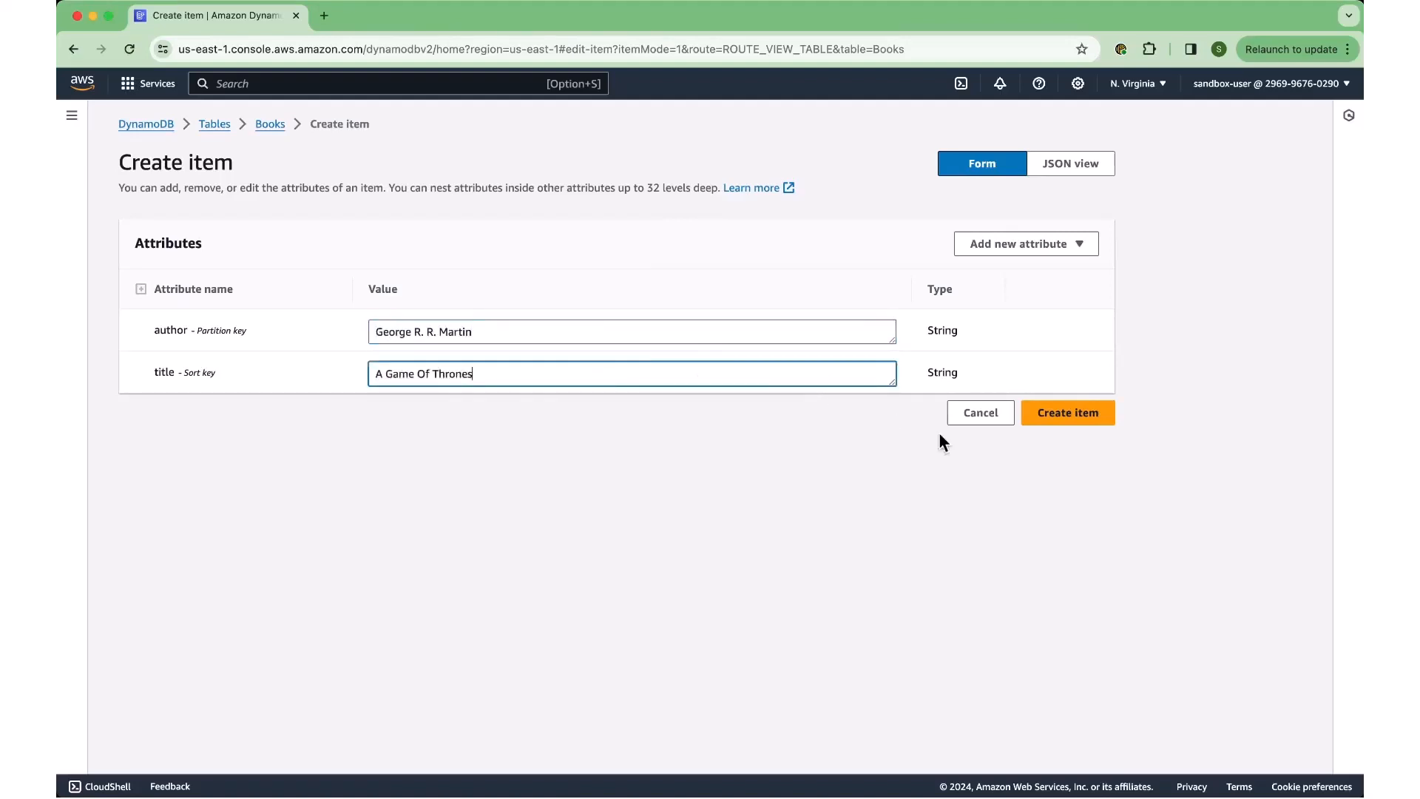
left_click(1050, 419)
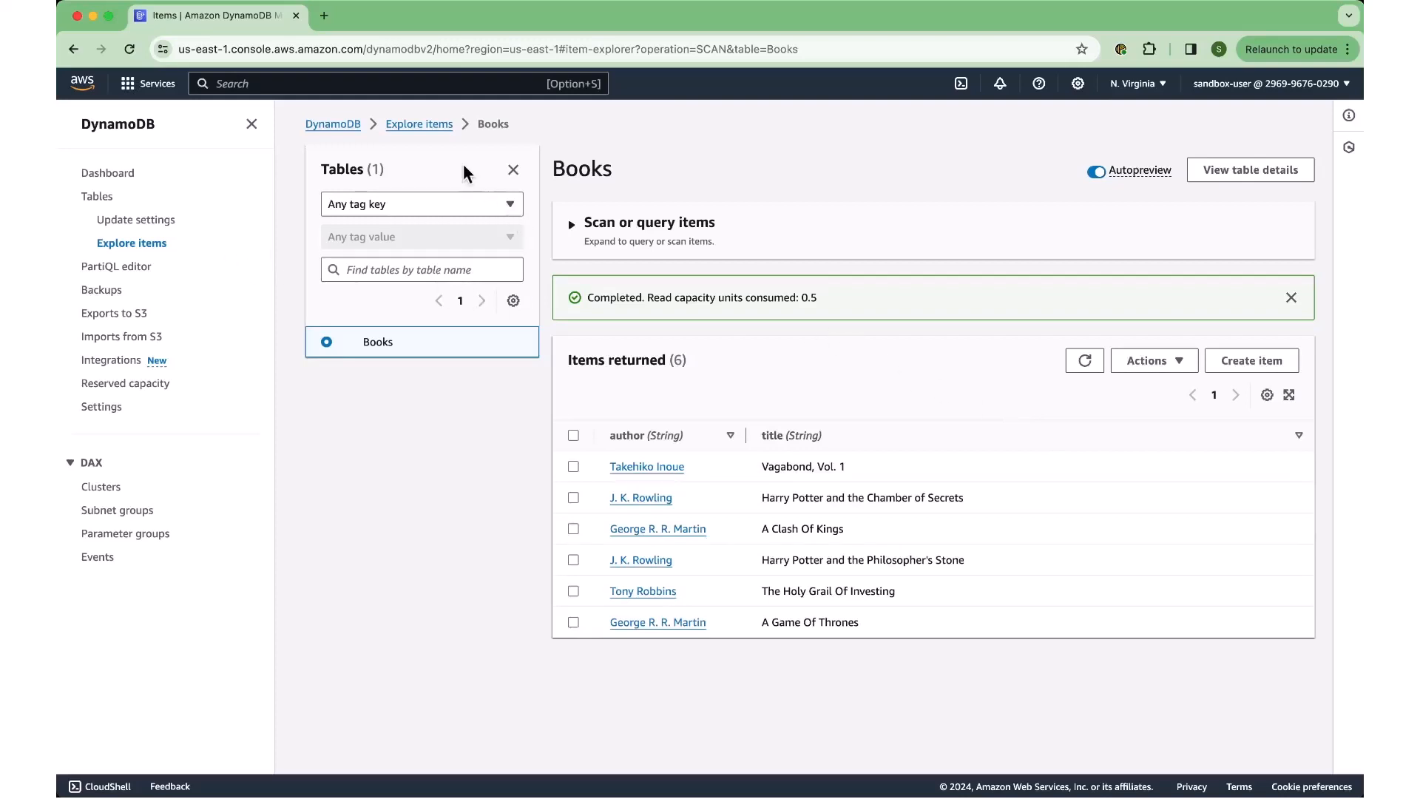
Step: Go back to the table list, open the Books table's items for exploring, and collapse the DynamoDB side navigation
left_click(420, 124)
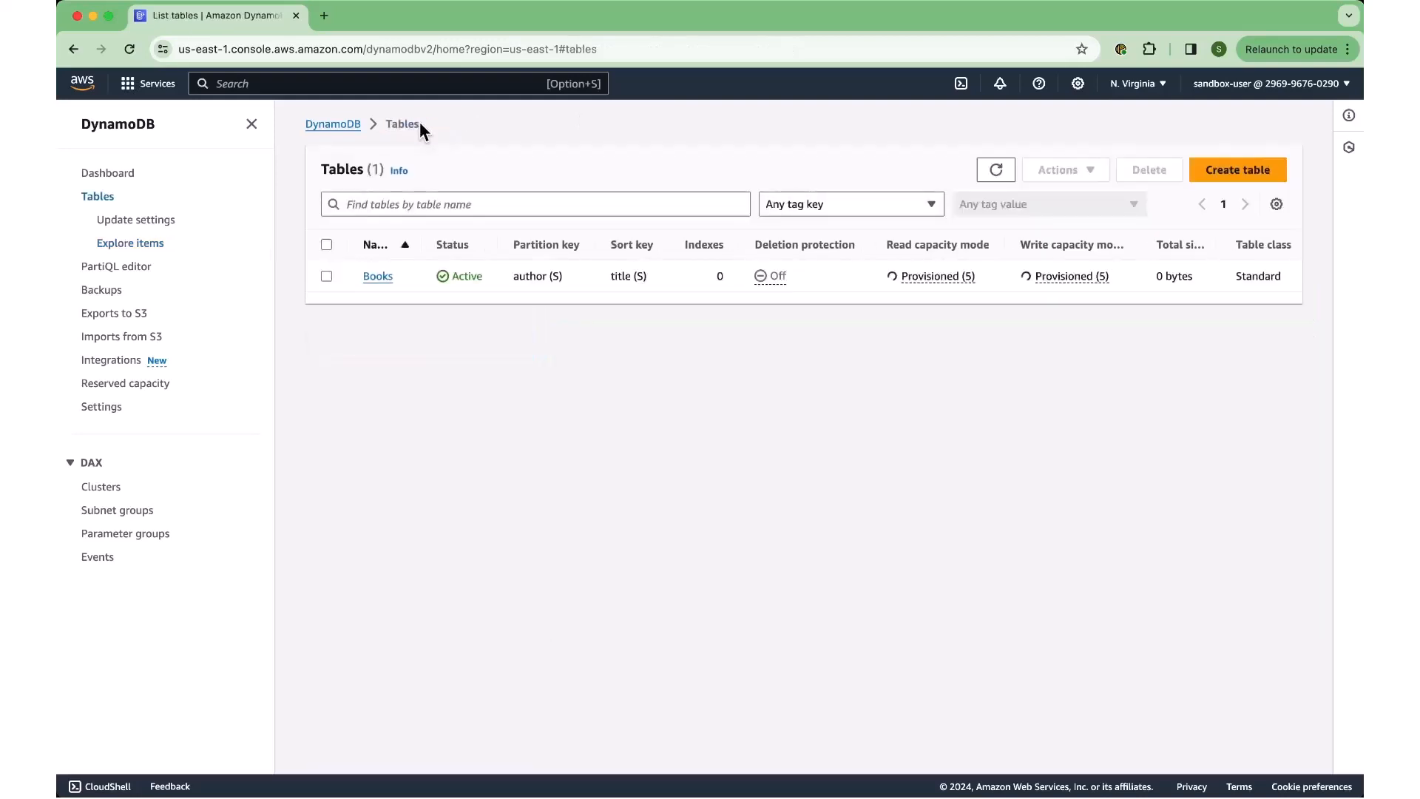
left_click(381, 276)
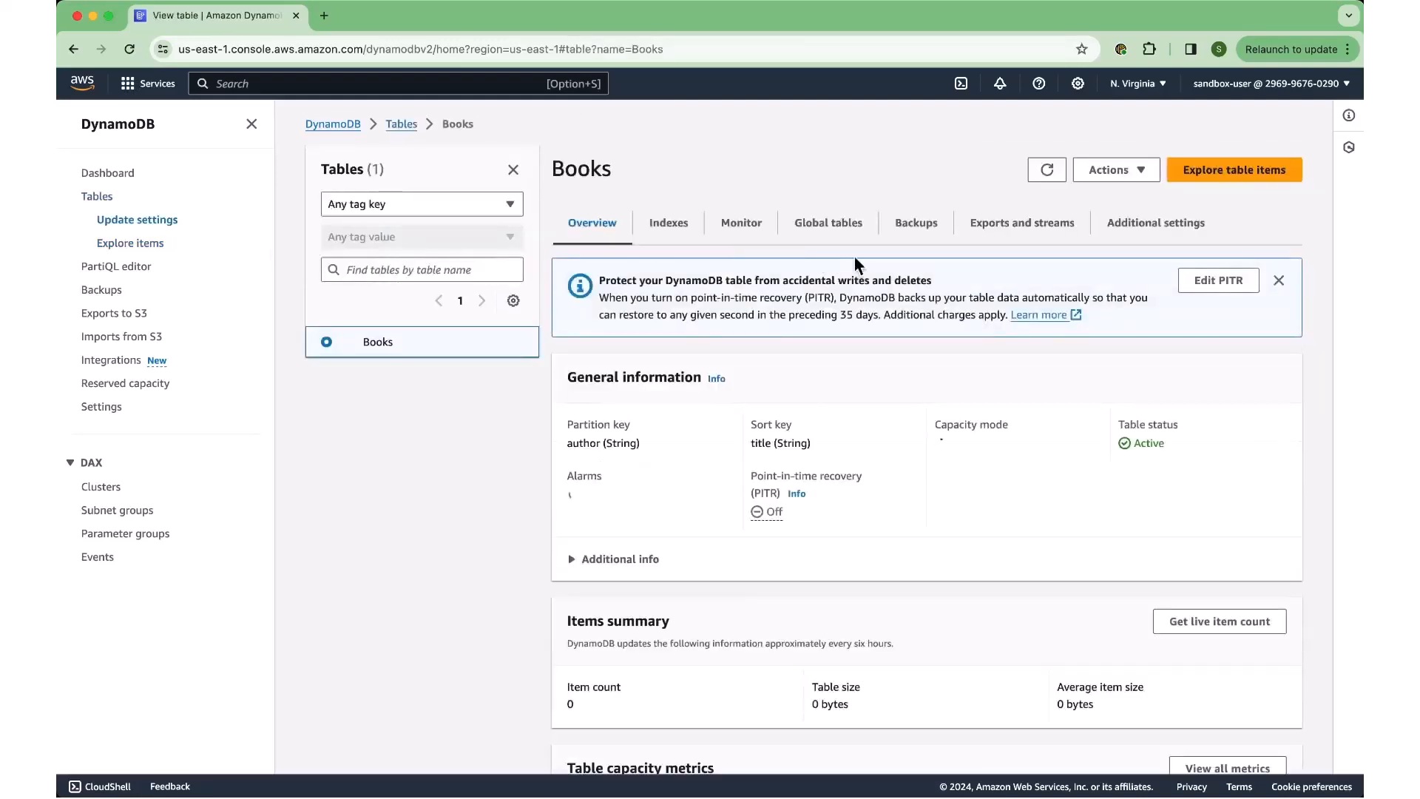
left_click(1201, 177)
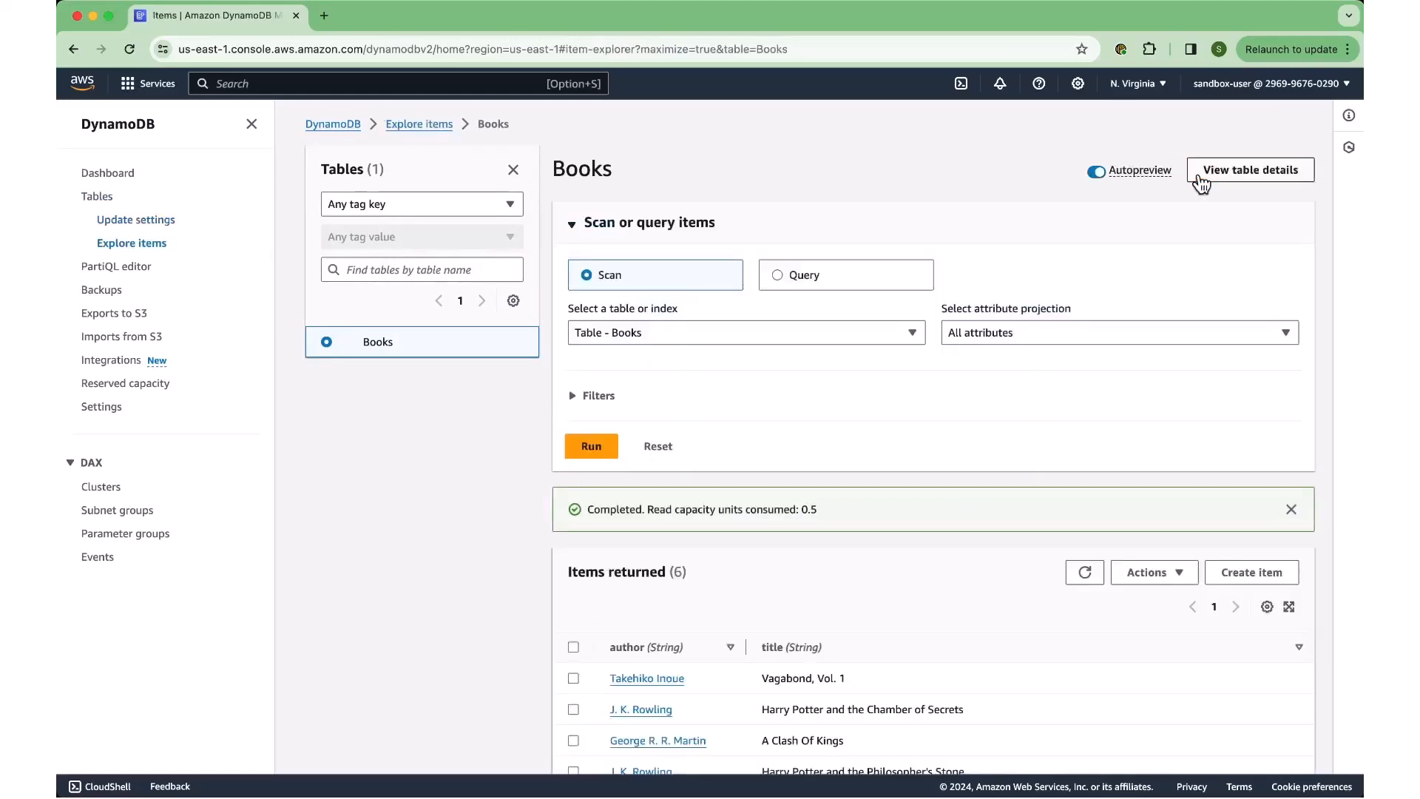
left_click(252, 124)
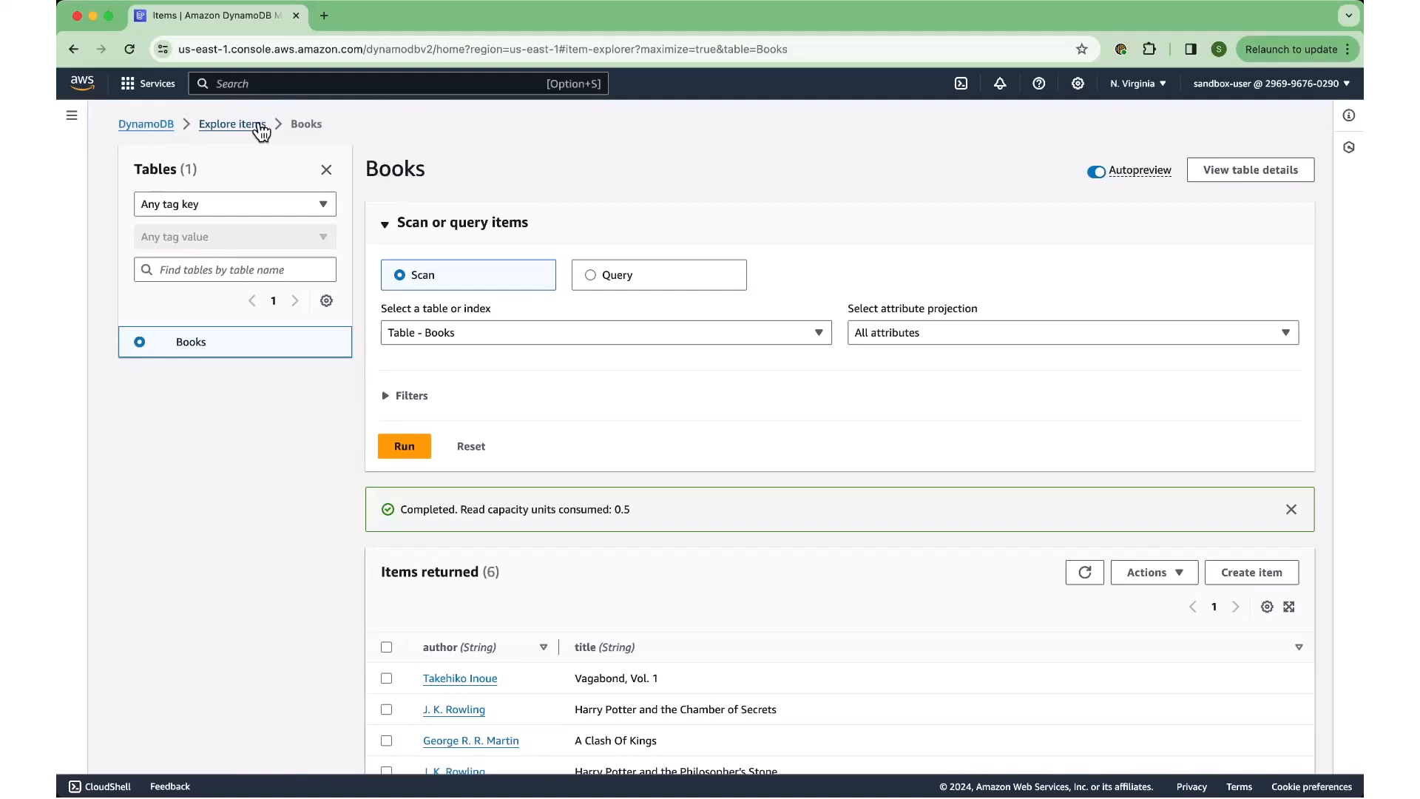
Step: Switch the Books item search from Scan to Query and look through the comparison operators for the title sort key
left_click(590, 276)
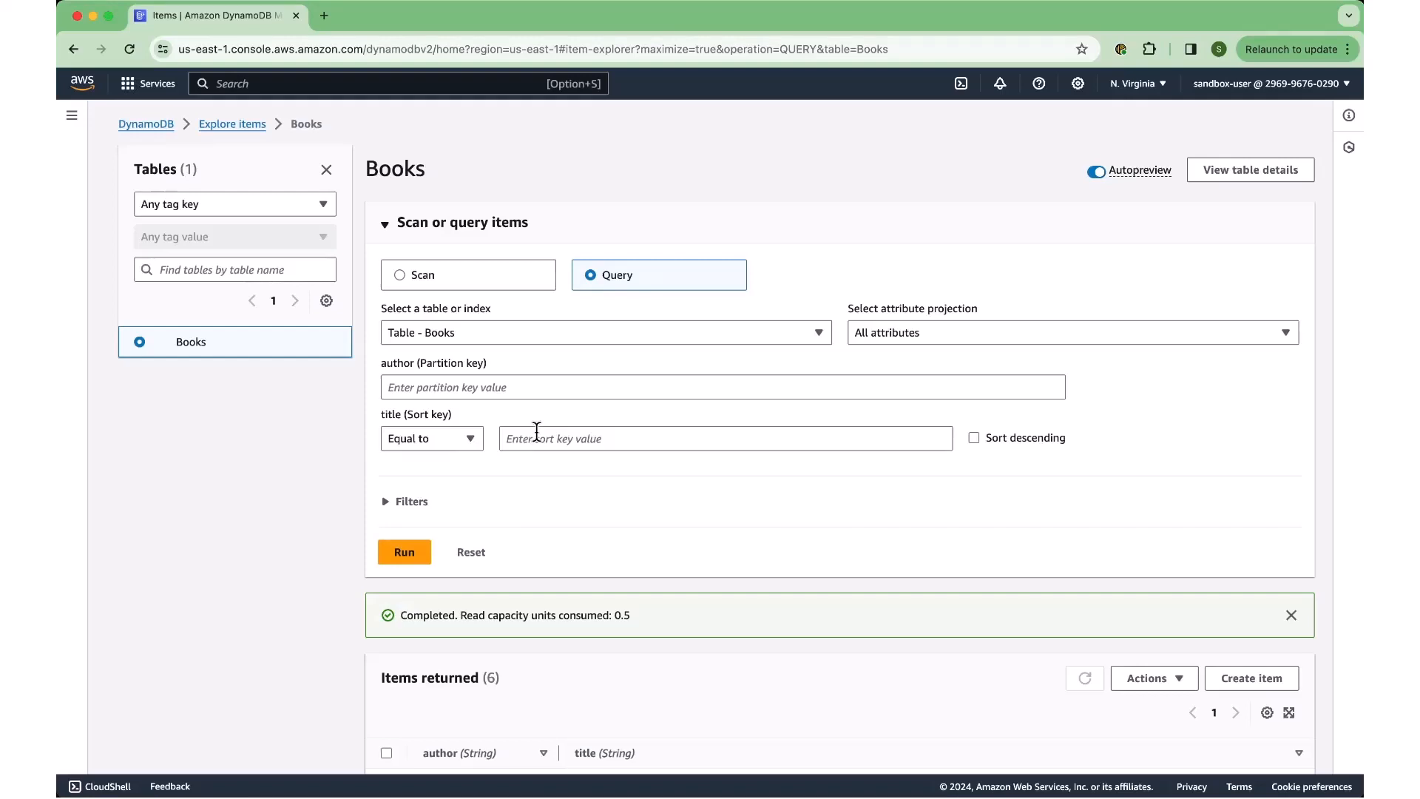
left_click(477, 438)
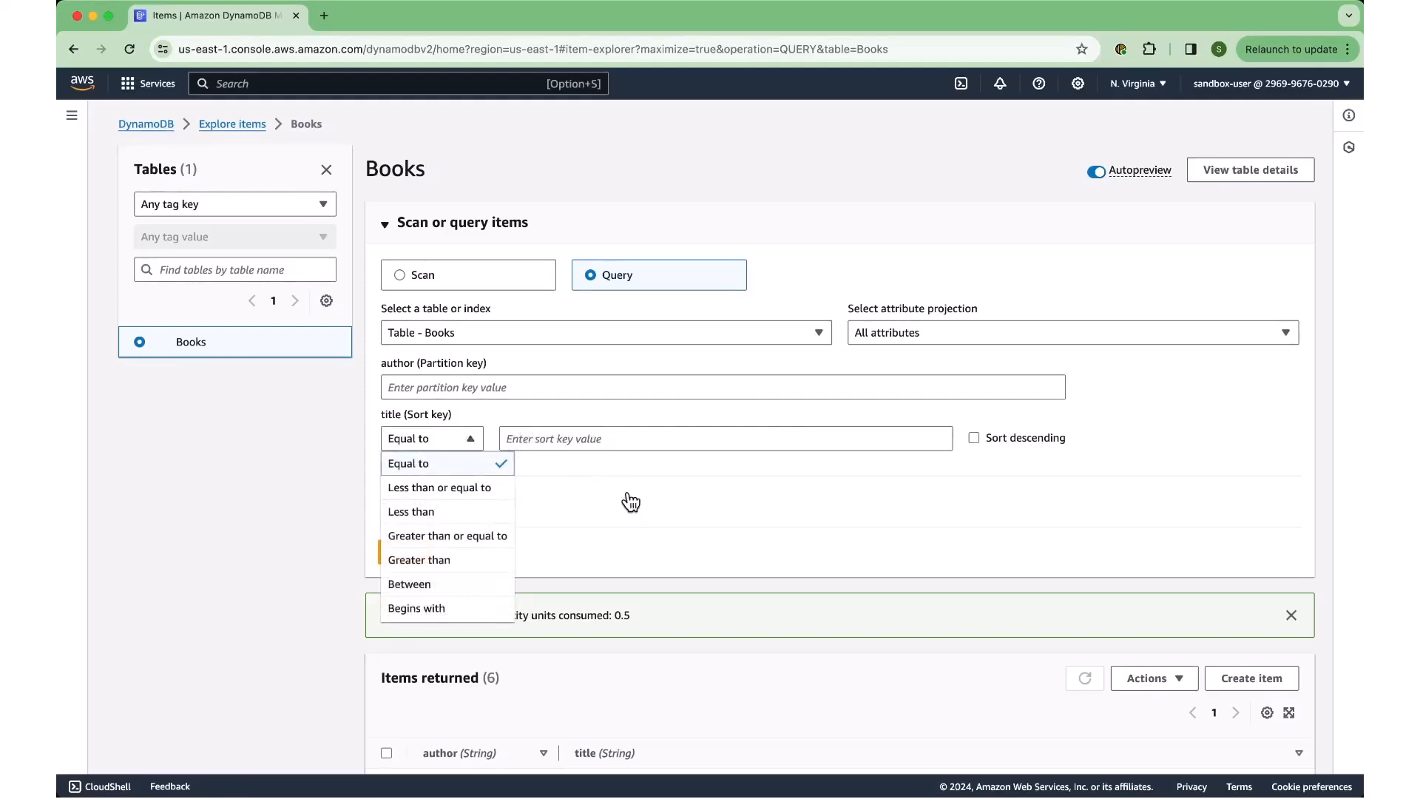
left_click(609, 444)
Step: Query the Books table for author George R. R. Martin, copying the partition key value from an existing item, and view the returned items
left_click(574, 386)
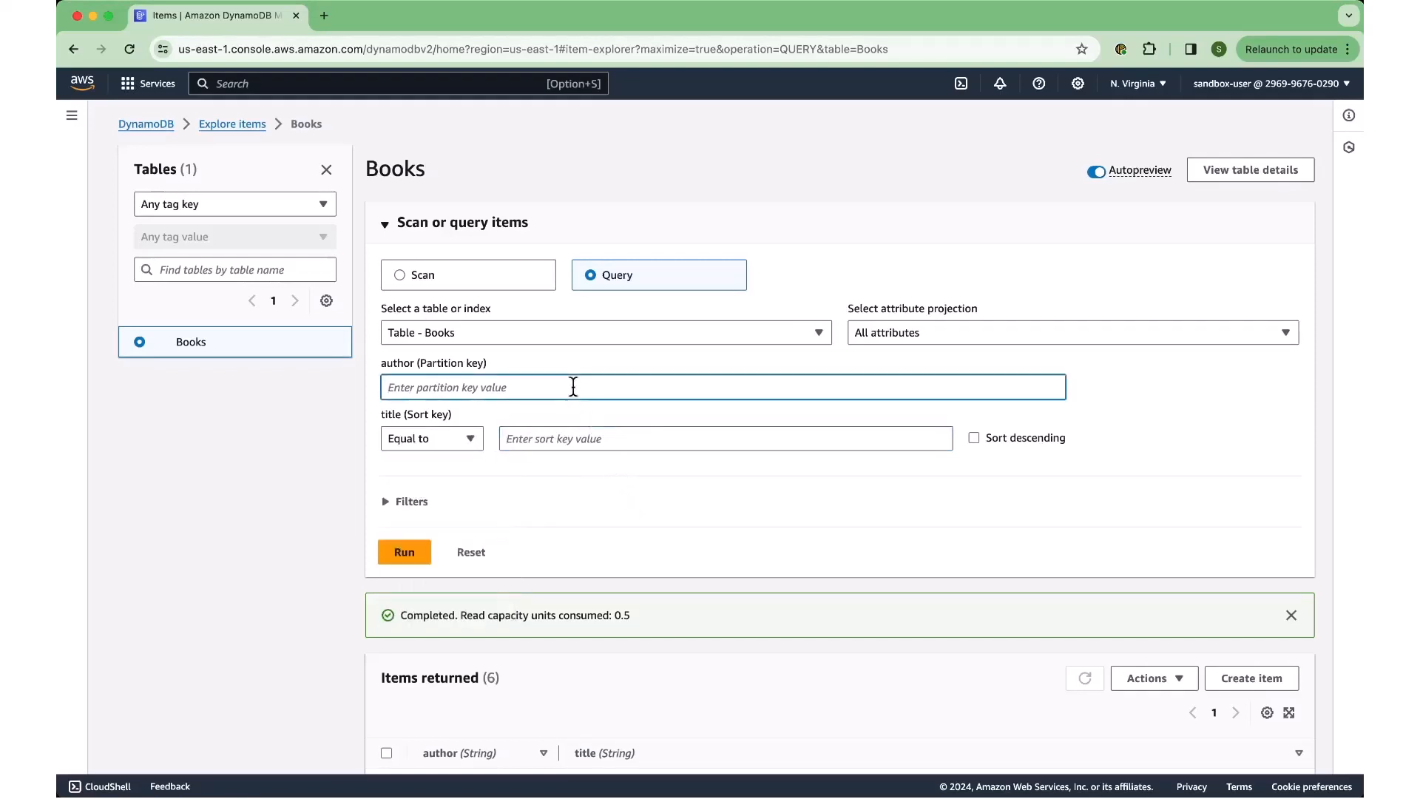
scroll(573, 386, "down", 3)
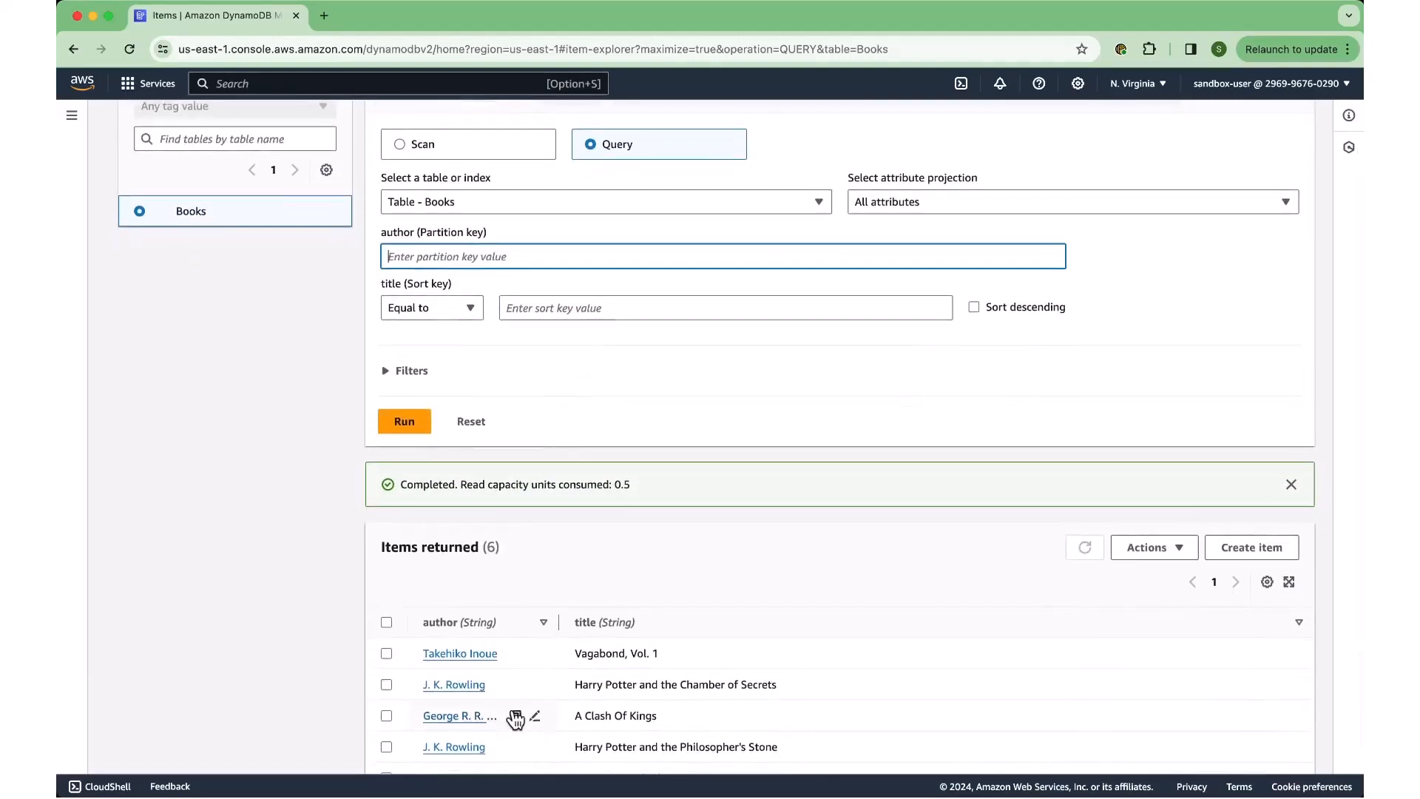
left_click(515, 713)
scroll(574, 387, "up", 2)
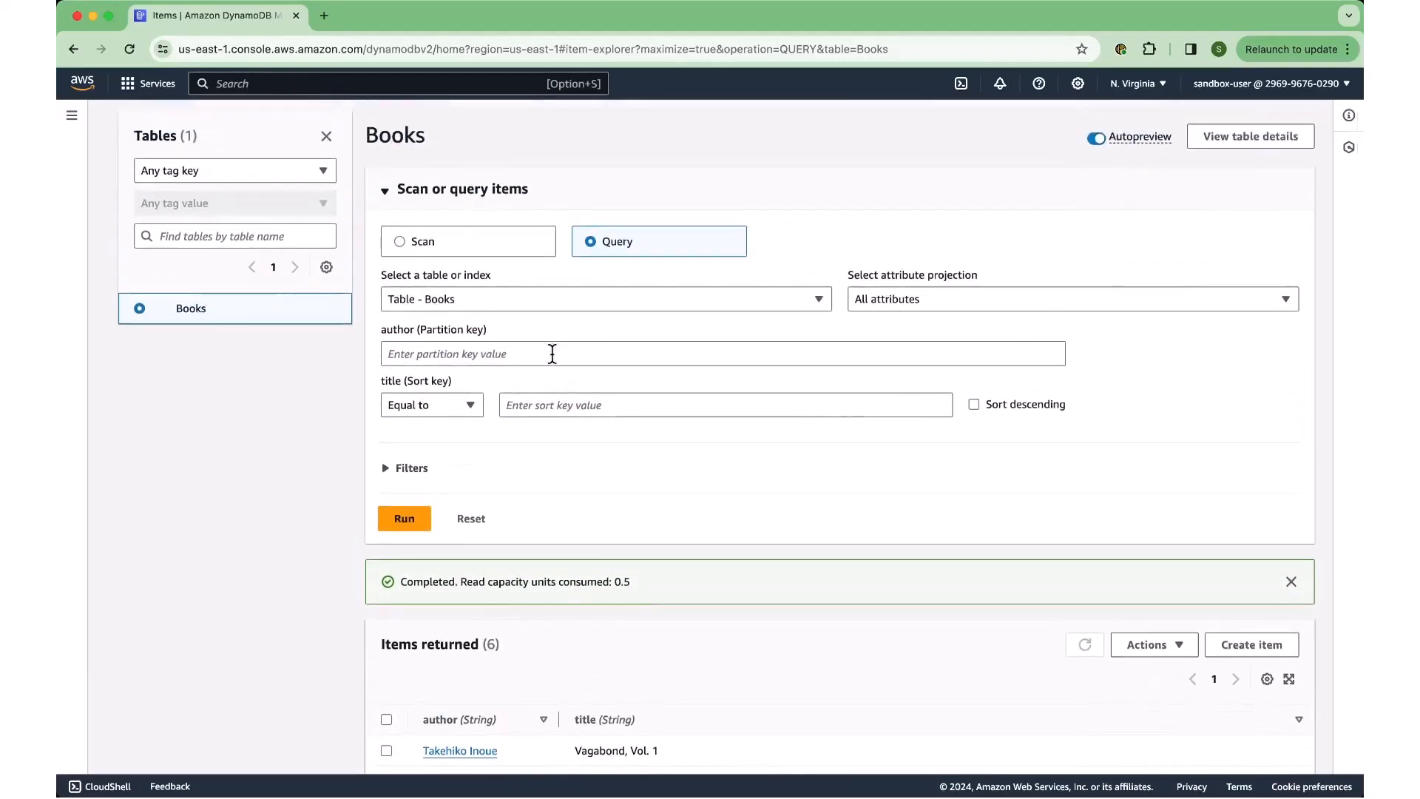
left_click(551, 353)
key("super+v")
left_click(405, 518)
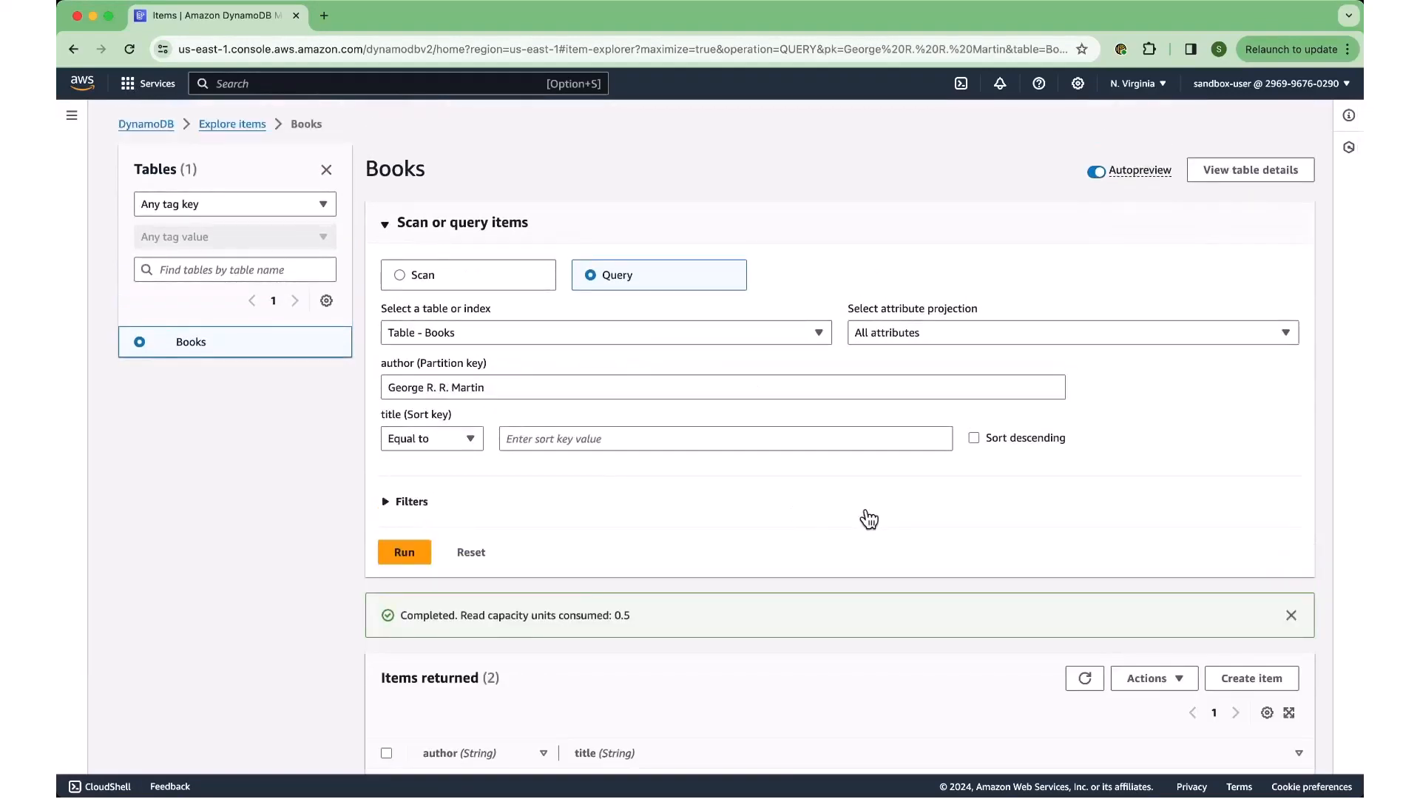
scroll(869, 519, "down", 2)
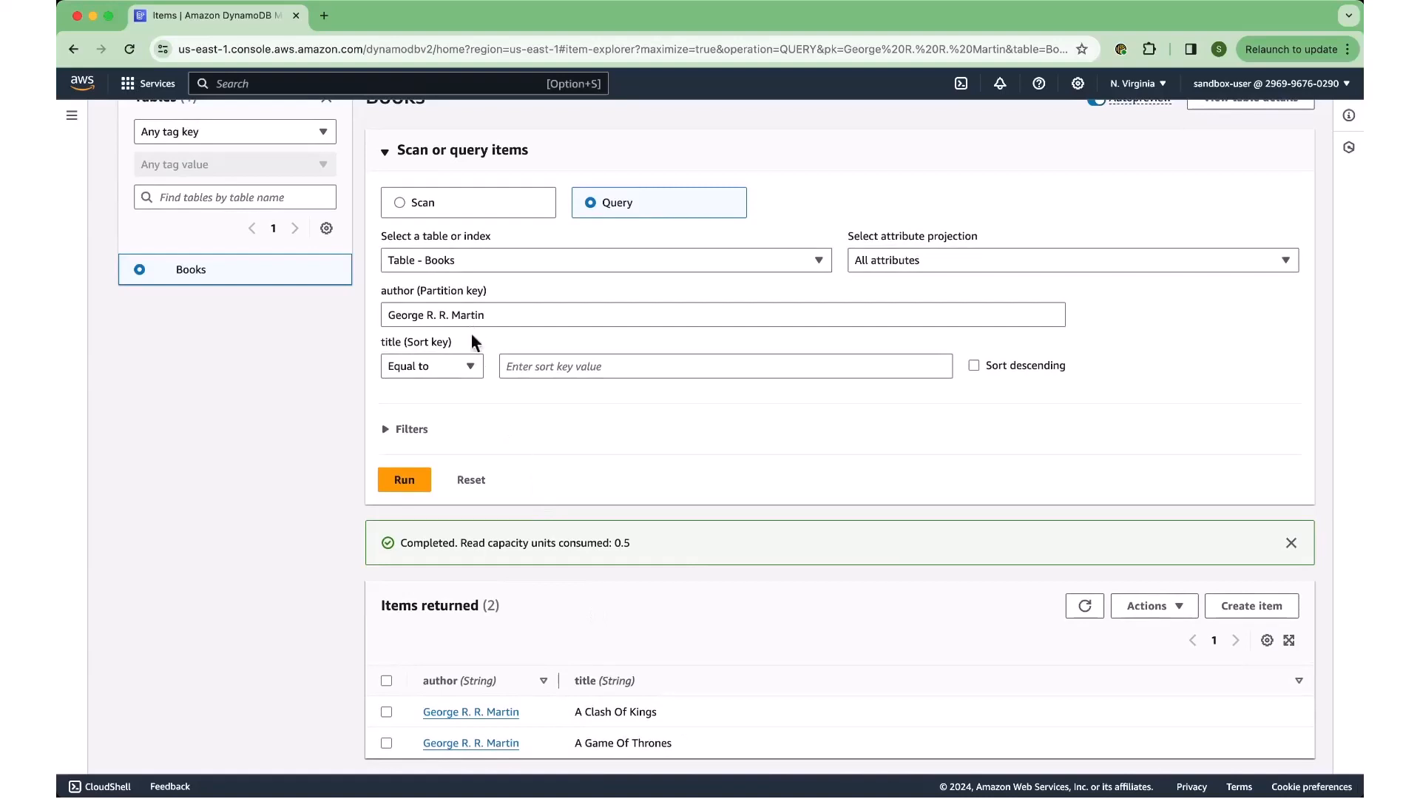
Step: Change the author partition key value to J. K. Rowling, run the query again and view the returned items
triple_click(504, 315)
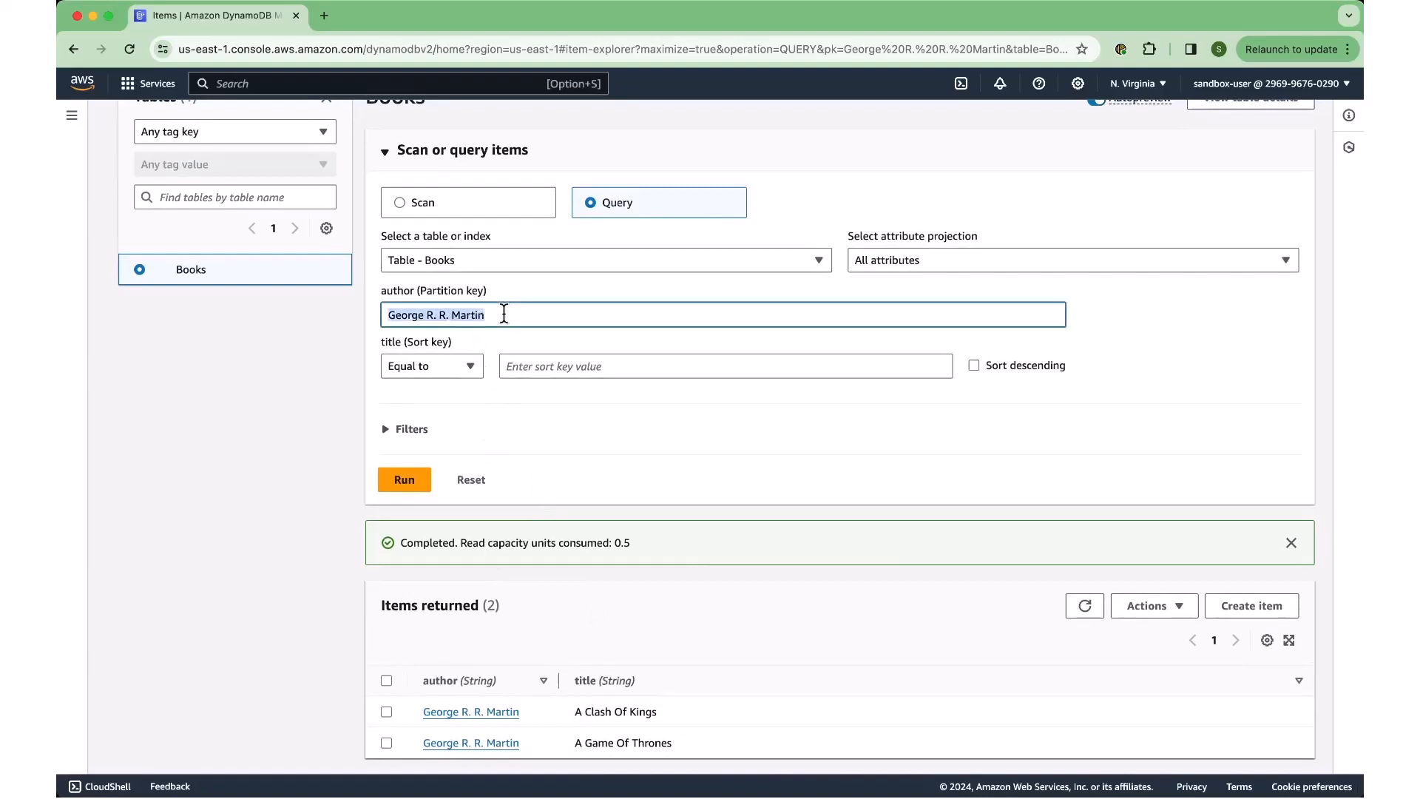
type("J.")
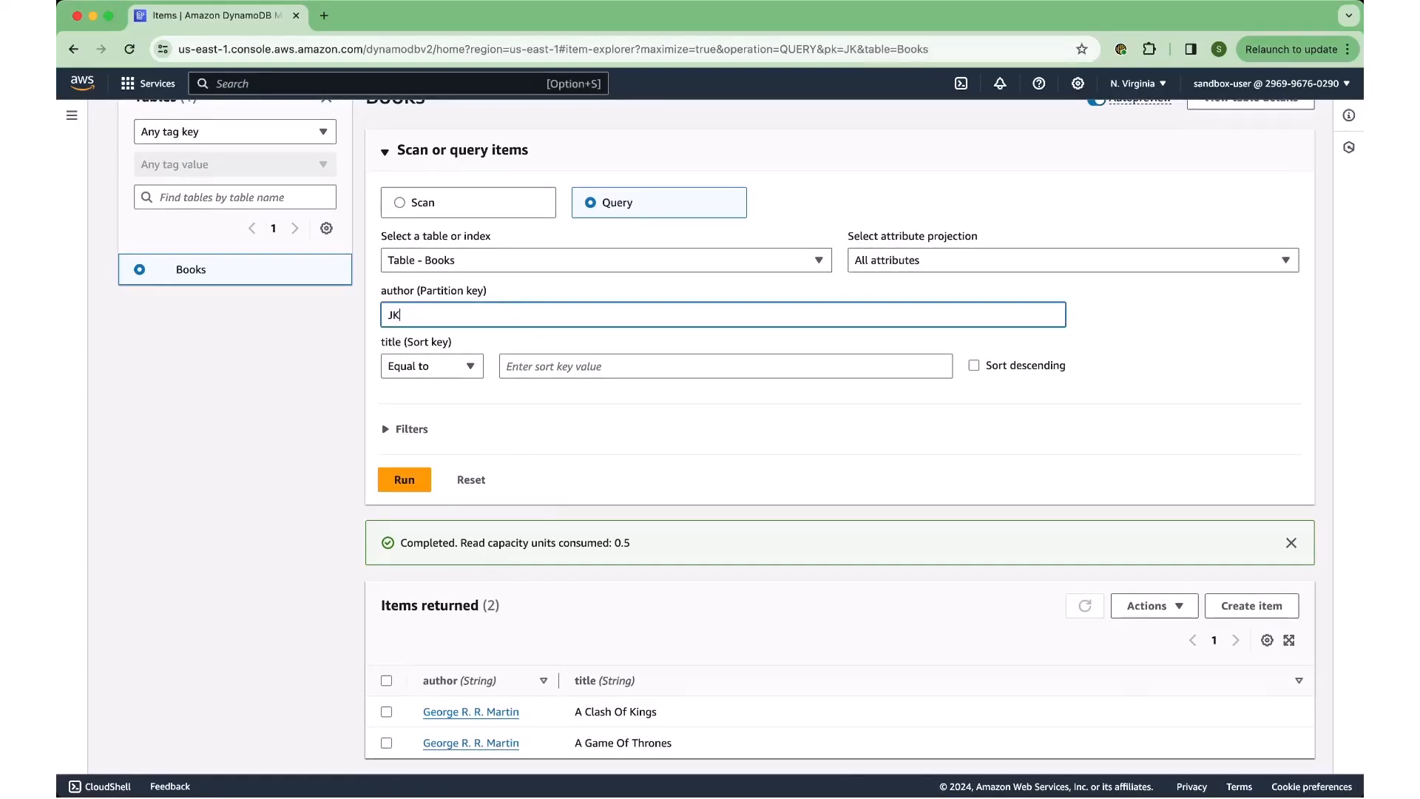
type(" K. Rowlinger")
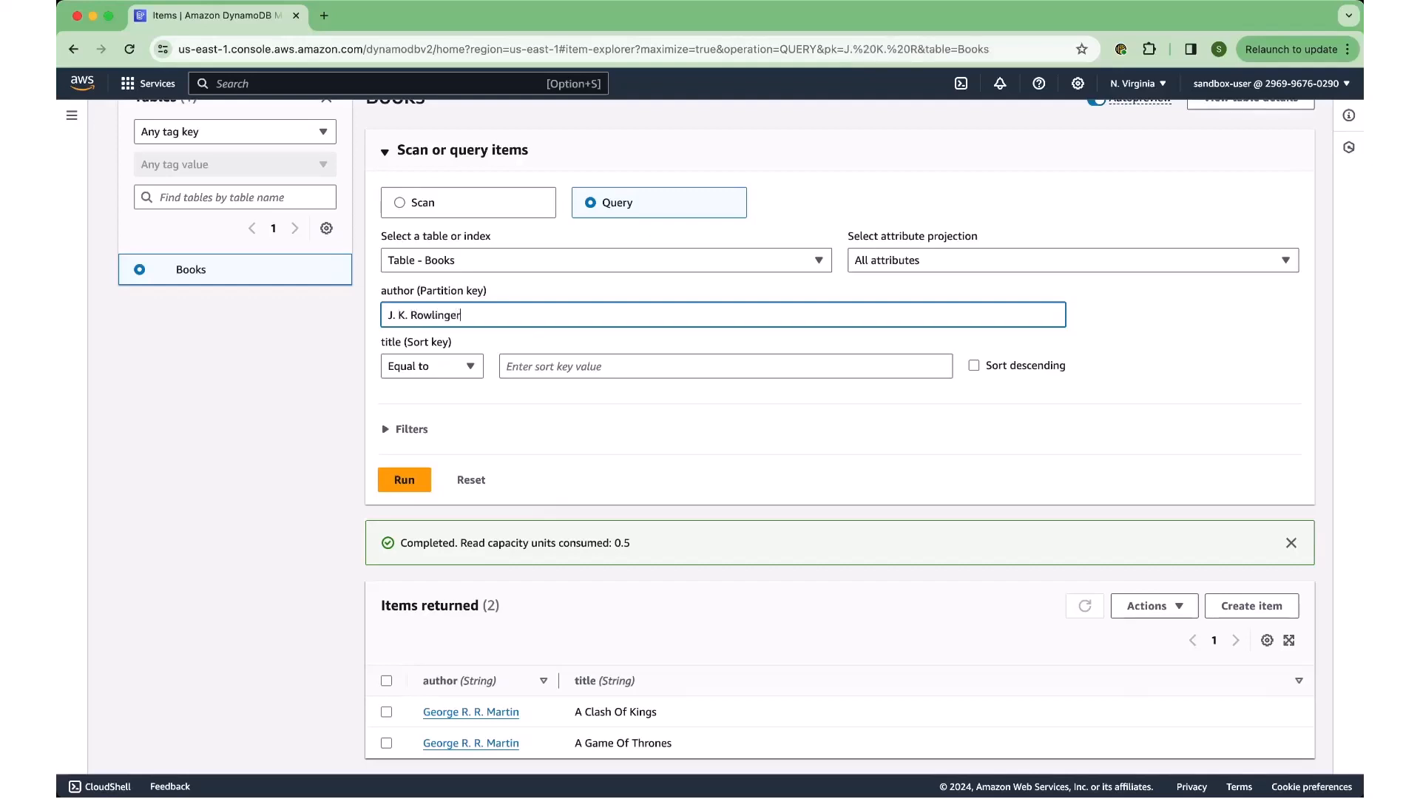
key("BackSpace")
key("BackSpace")
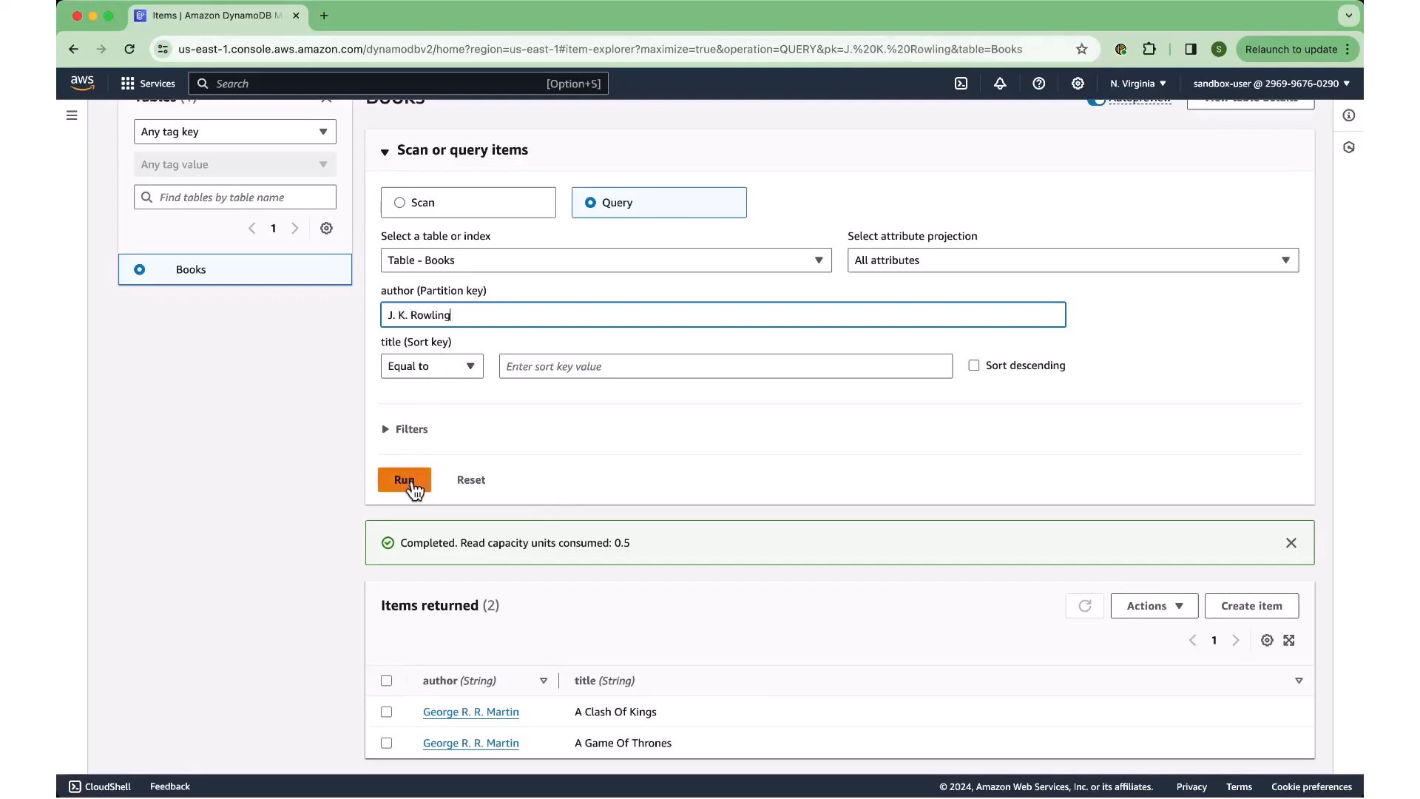
left_click(407, 481)
scroll(691, 478, "down", 2)
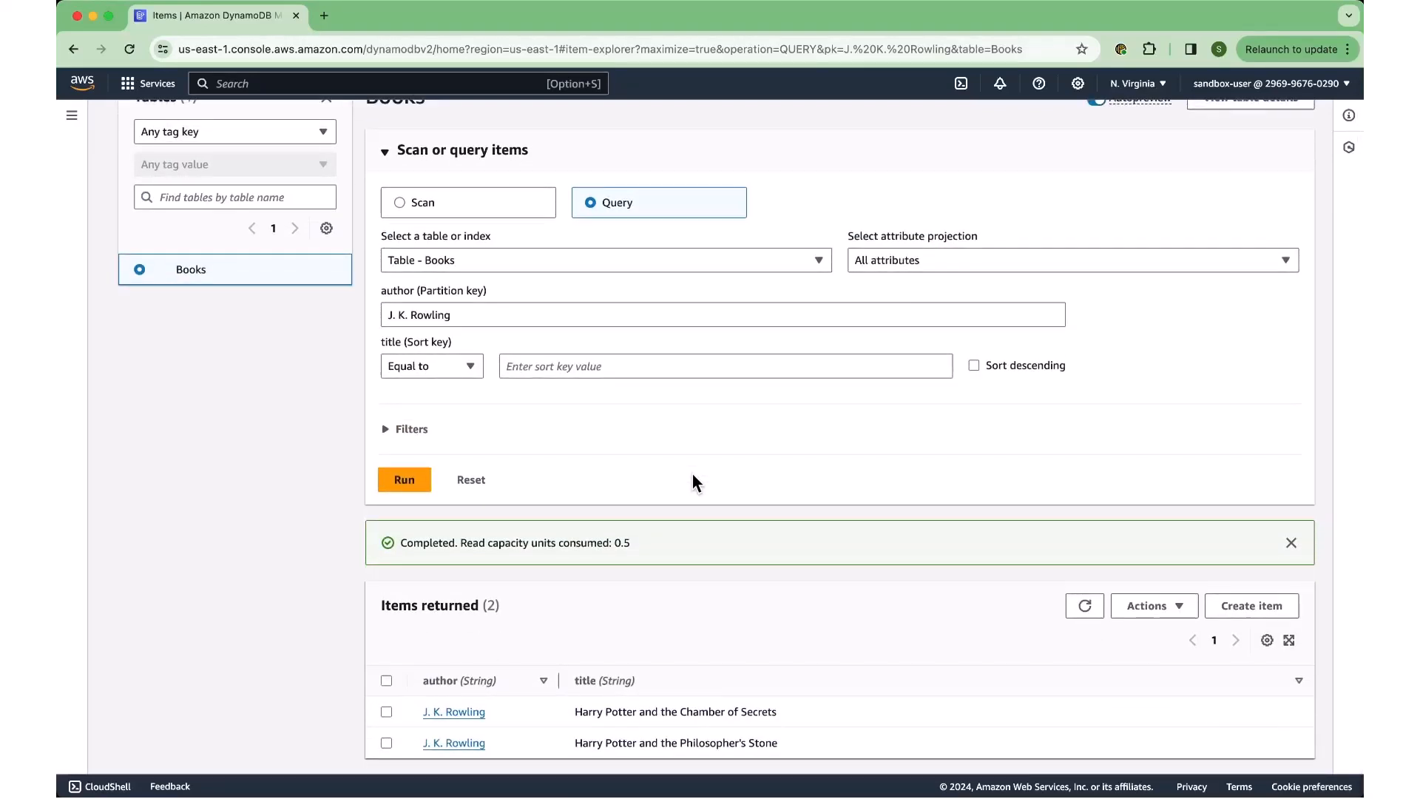
scroll(692, 483, "up", 2)
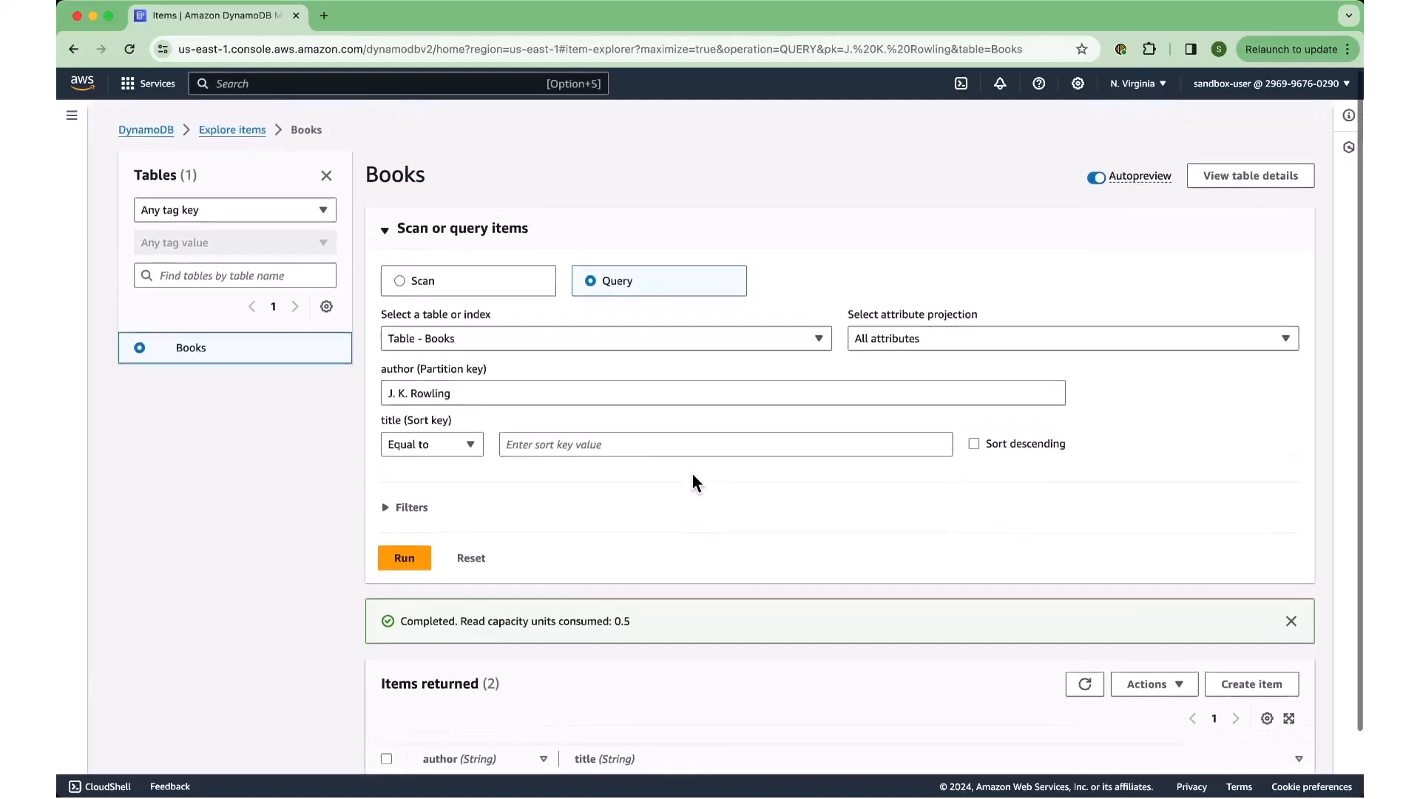
Step: Switch the Books item search from Query to Scan and set up a String filter with the Contains condition
left_click(401, 276)
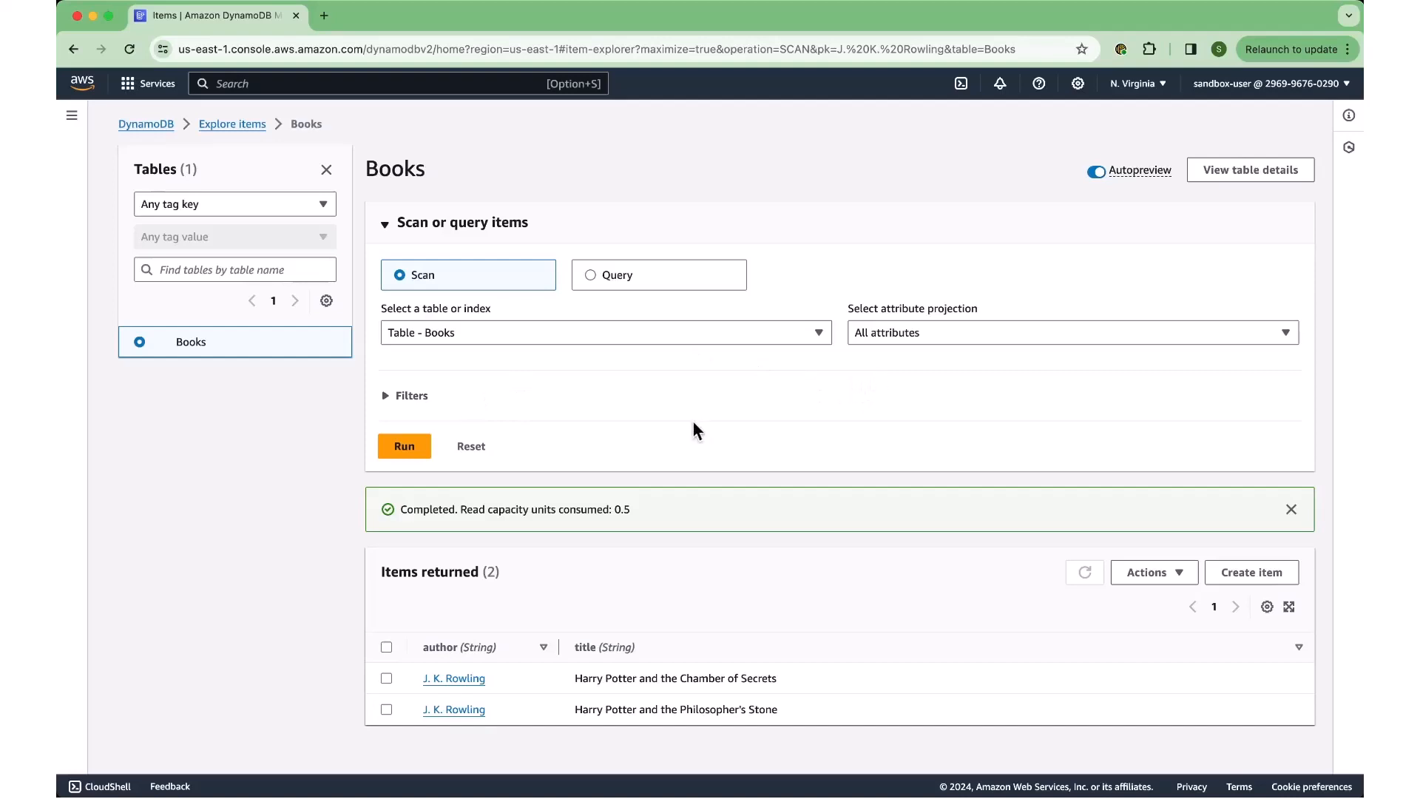
left_click(413, 398)
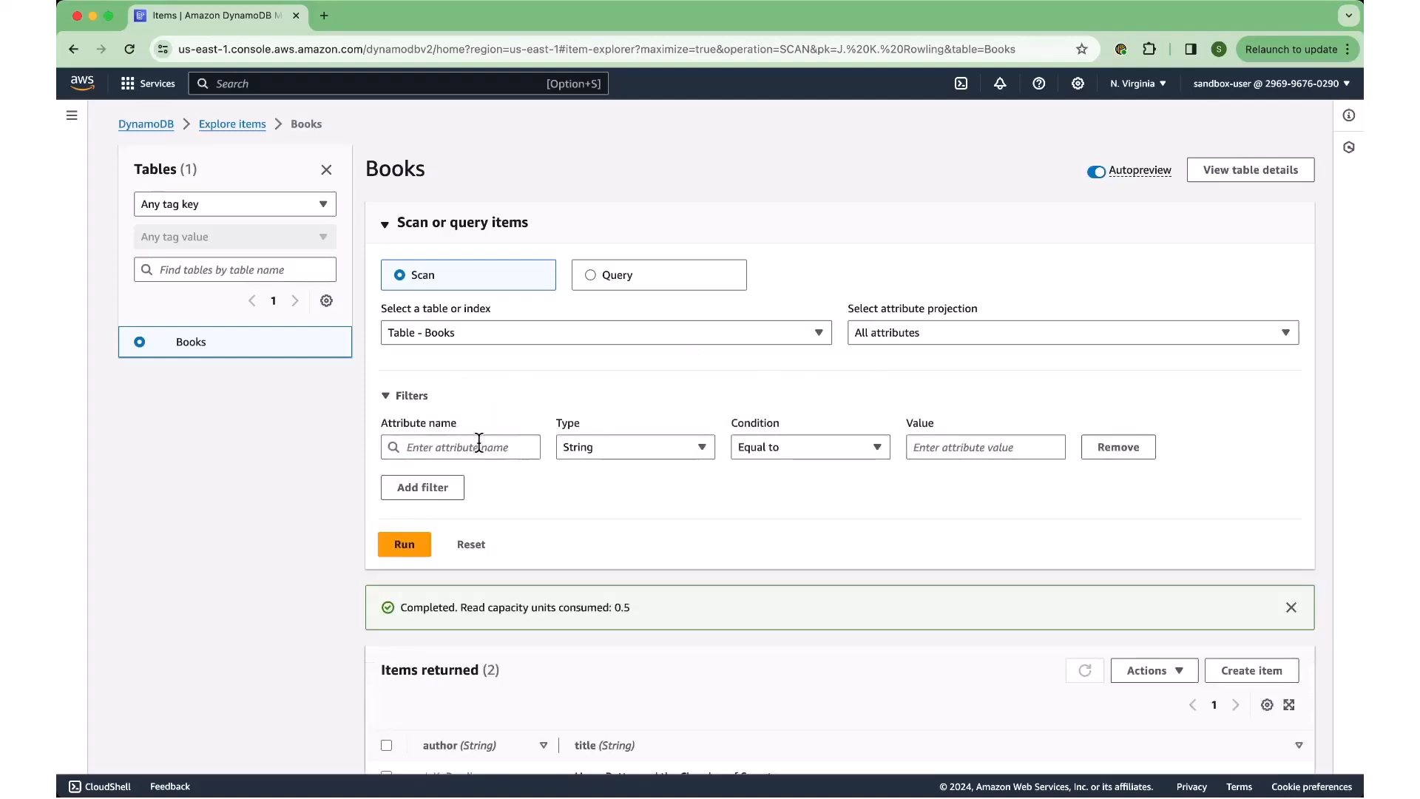
left_click(520, 451)
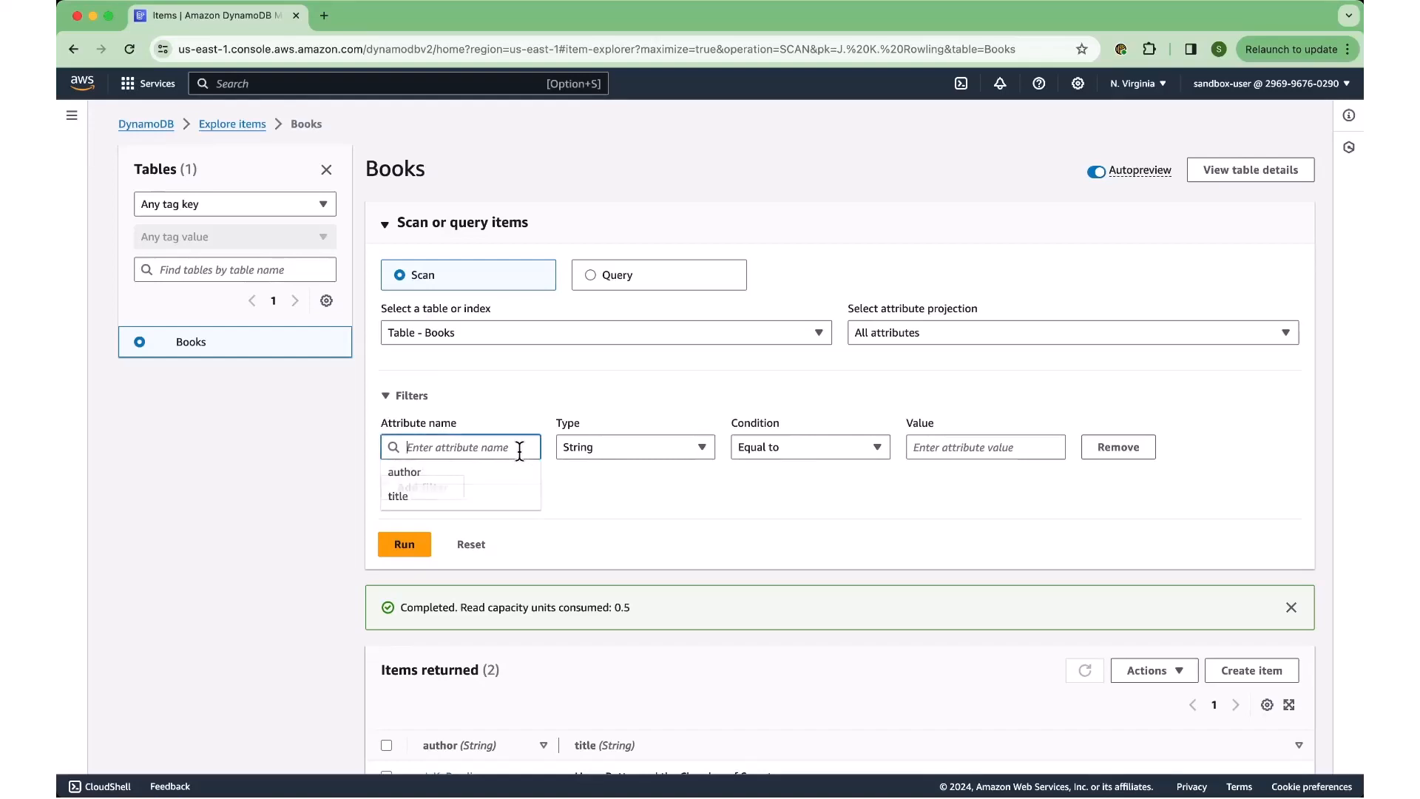
left_click(629, 485)
left_click(762, 457)
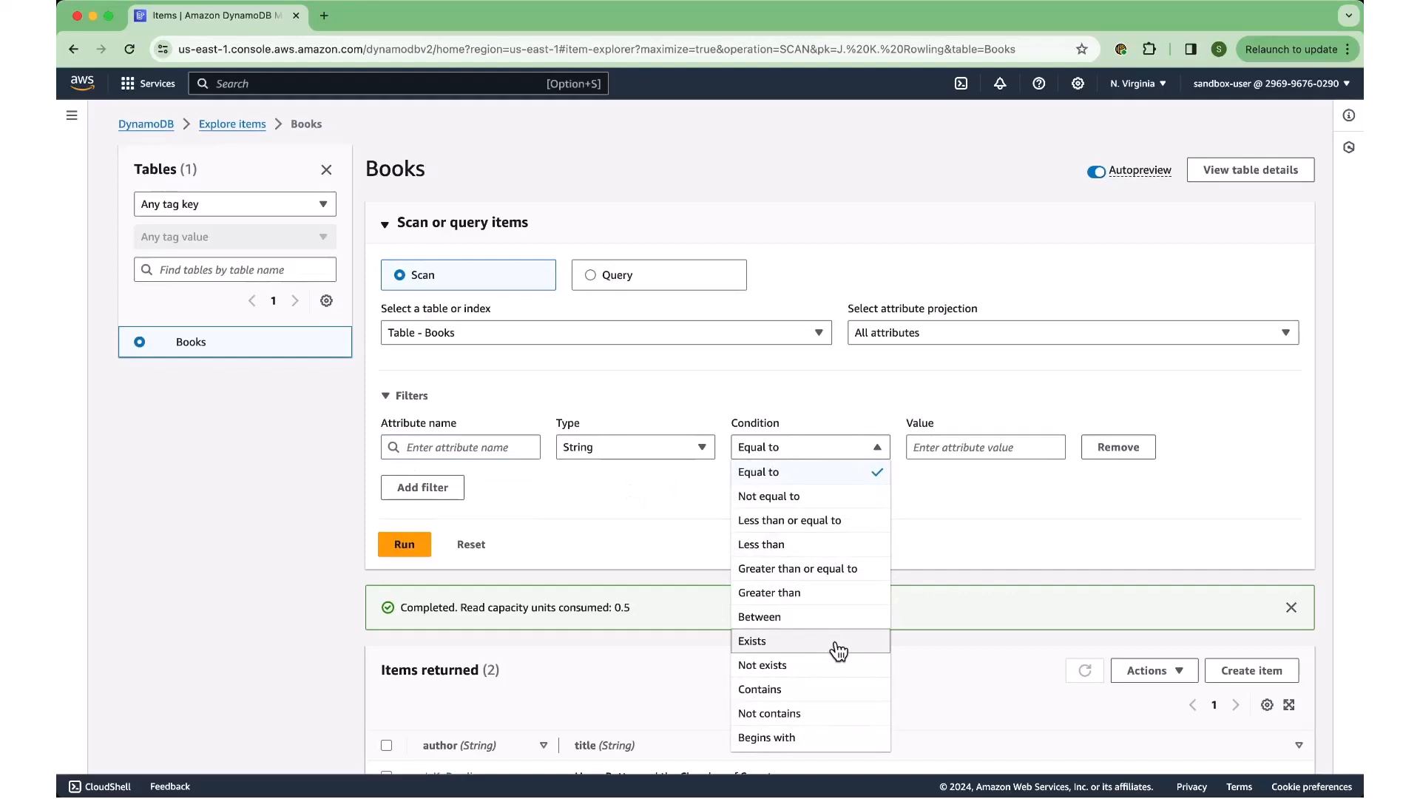
left_click(839, 692)
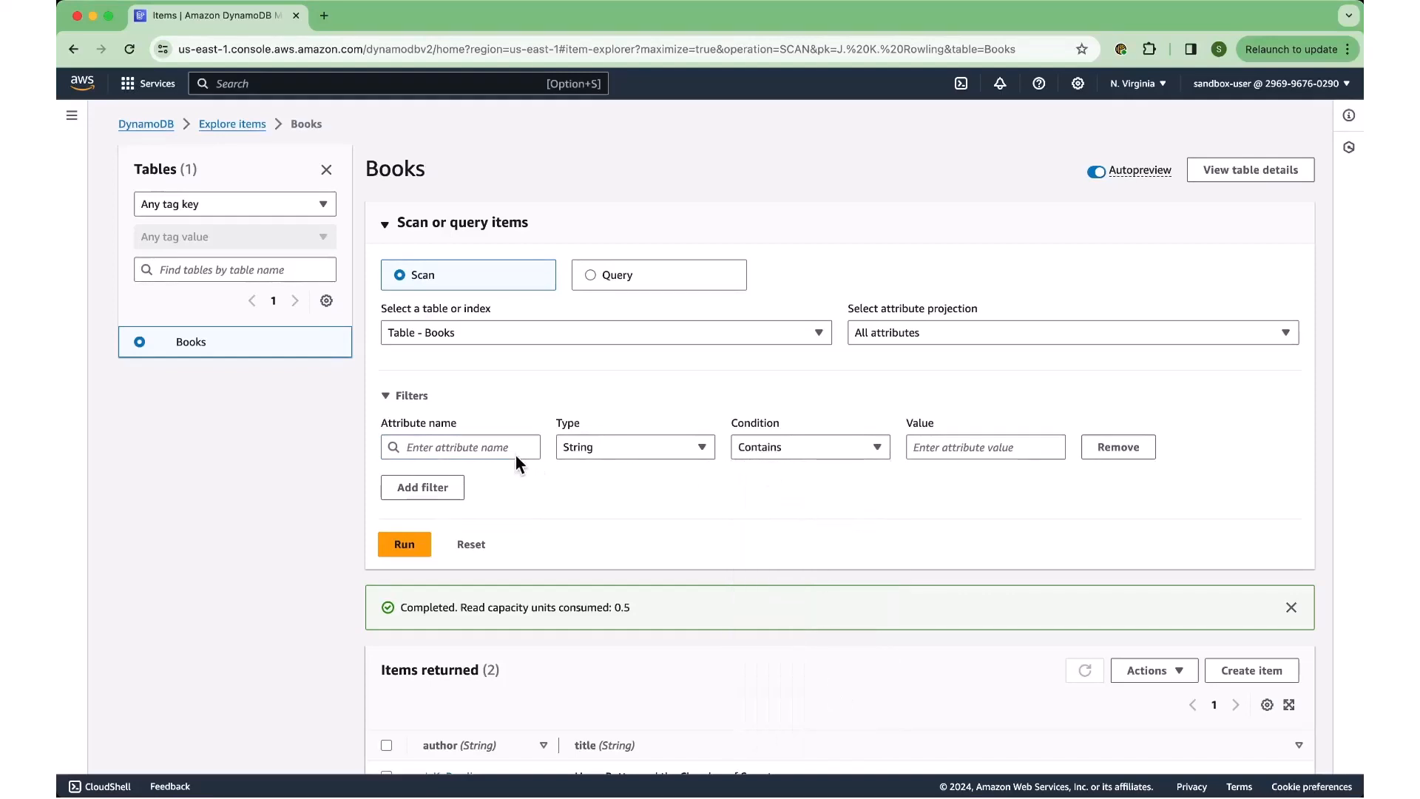
Step: Set the filter's attribute to title and its value to King, run the scan and view the returned items
left_click(427, 451)
left_click(444, 497)
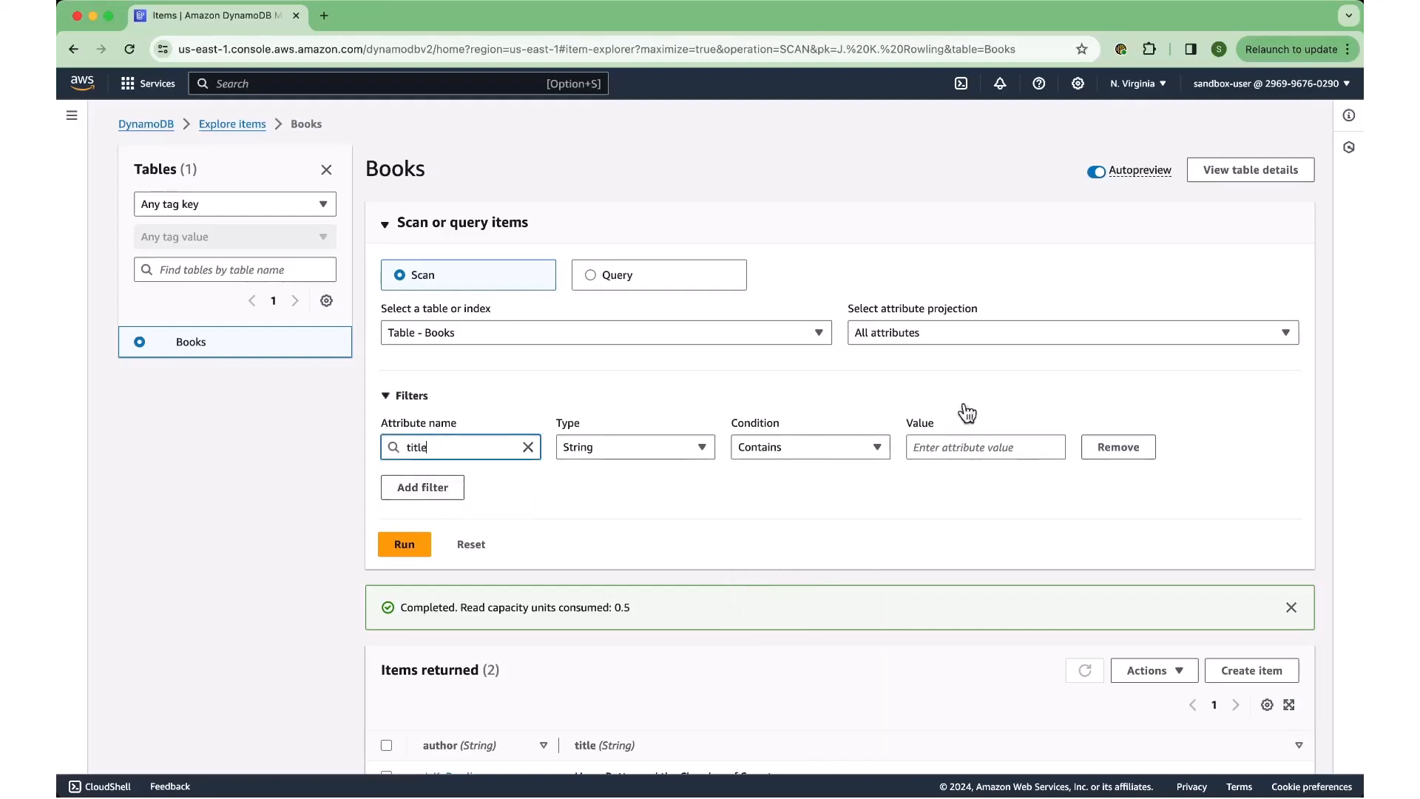
left_click(990, 444)
type("King")
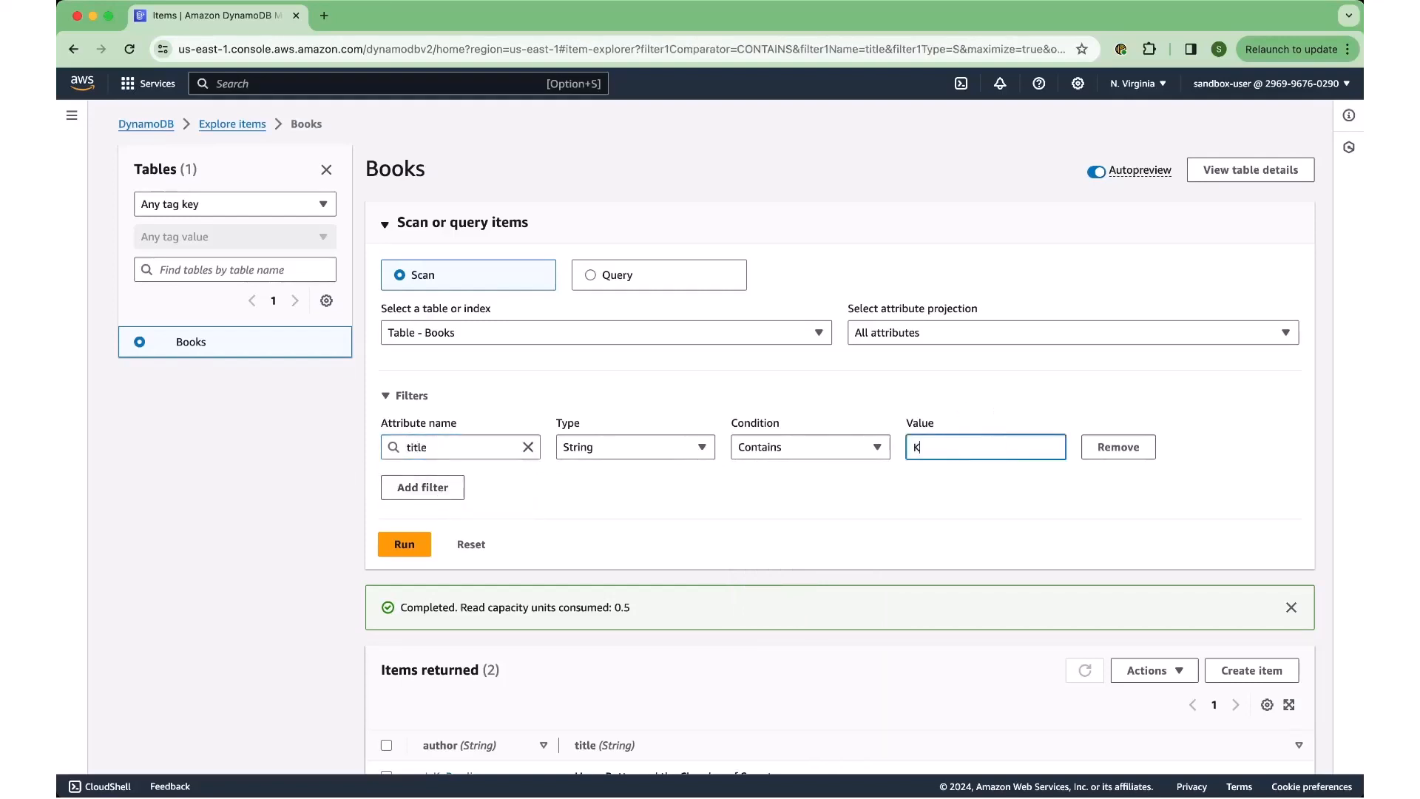
left_click(404, 545)
scroll(669, 522, "down", 1)
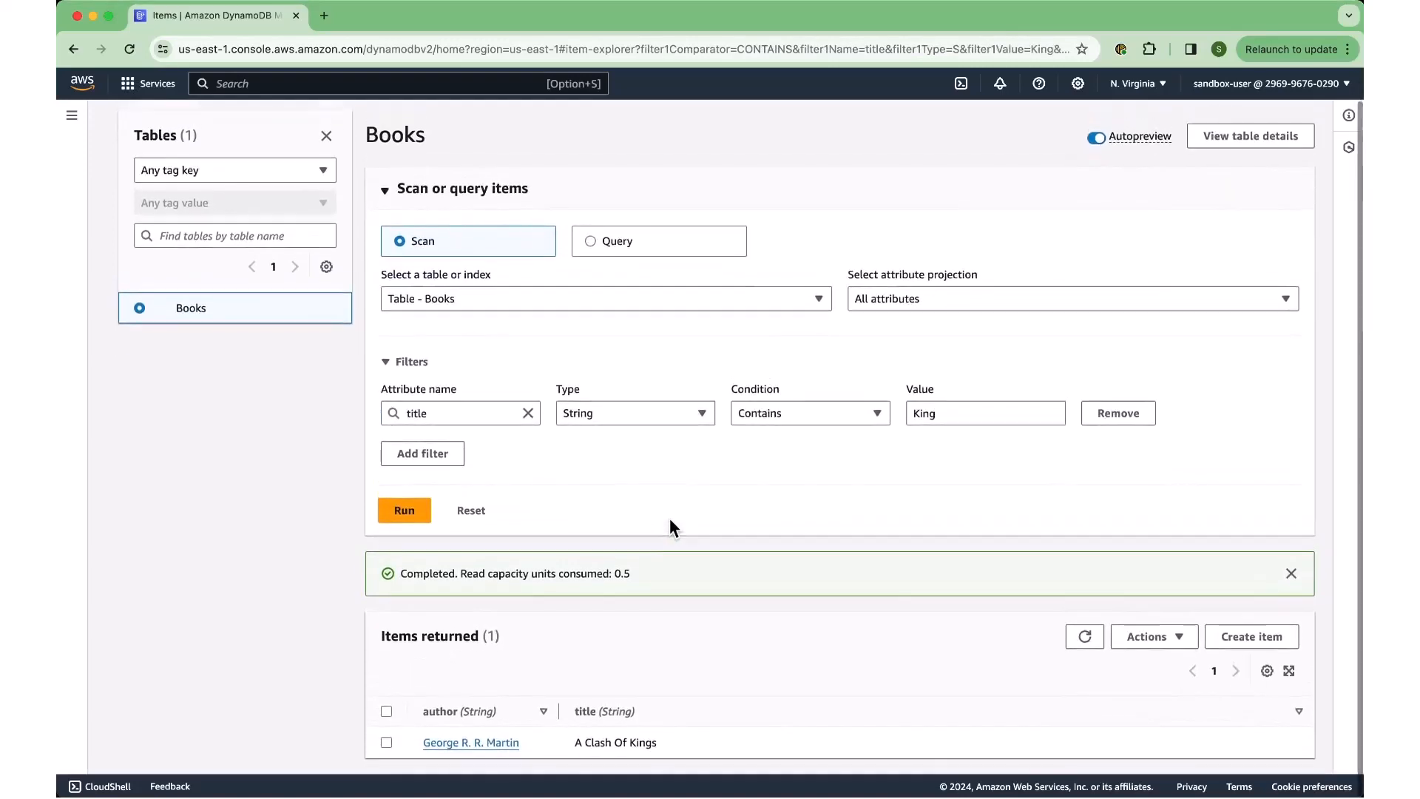
scroll(668, 518, "up", 1)
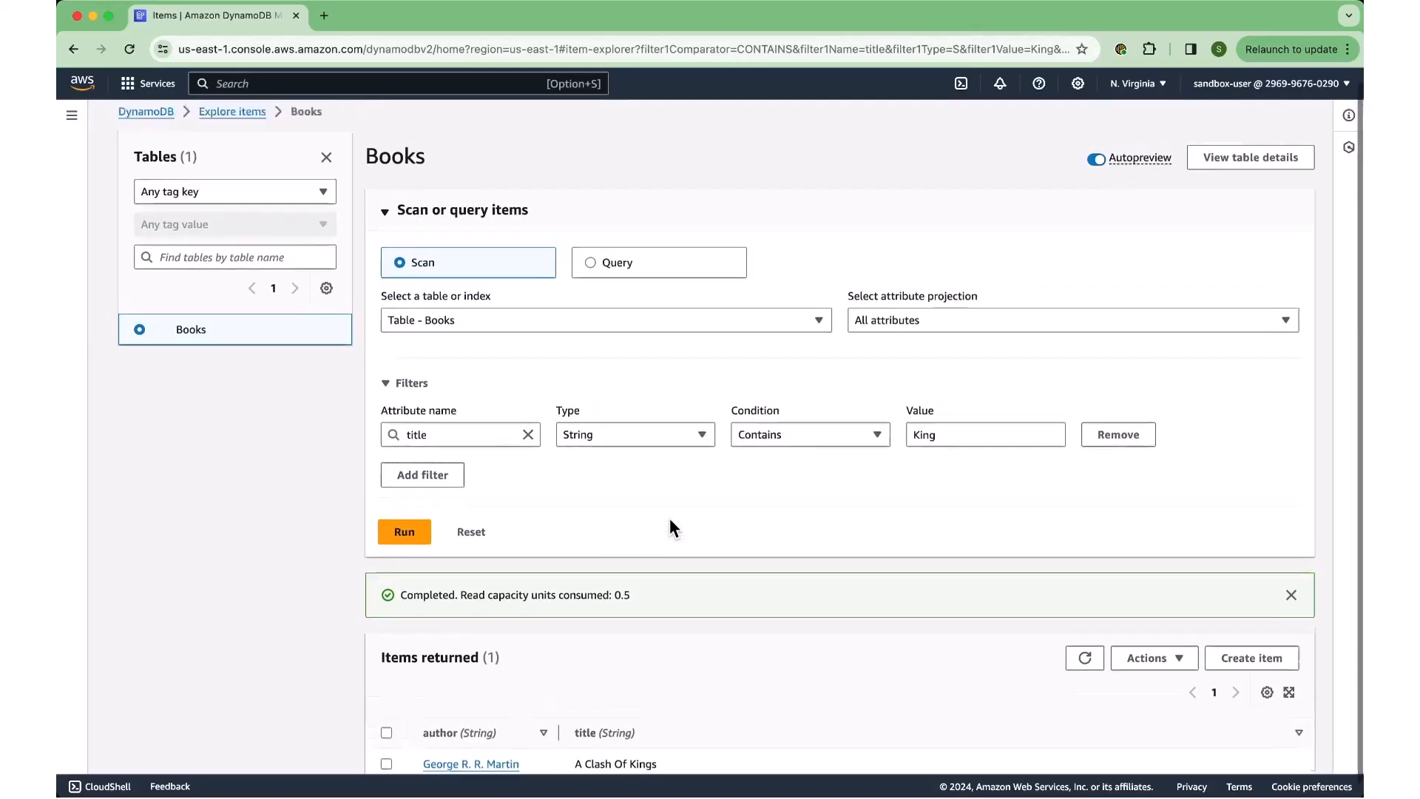